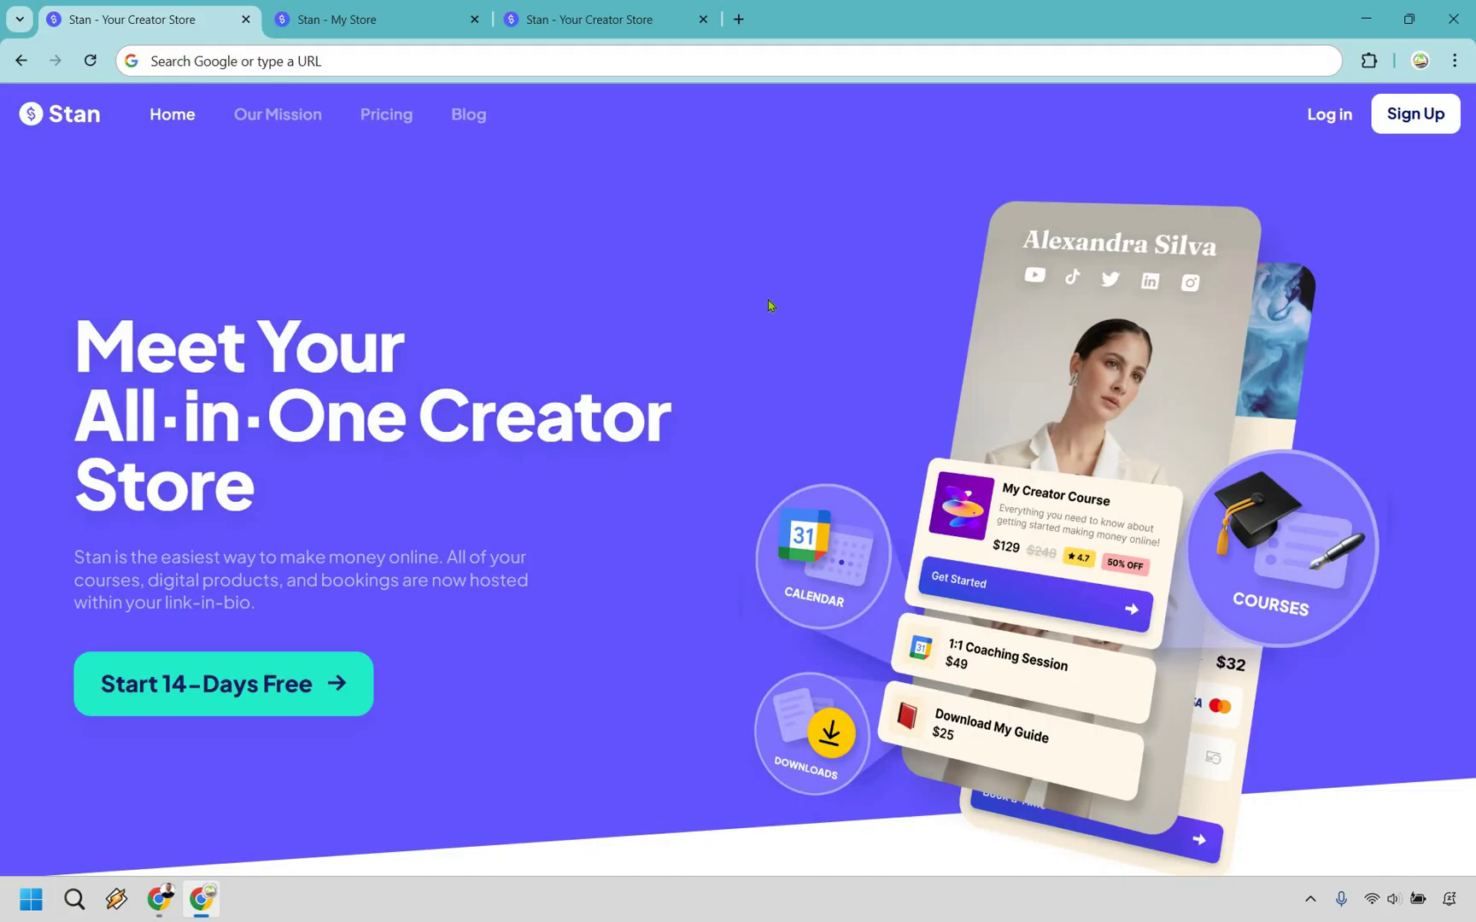
Switch to the 'Stan - My Store' tab to view the Marketing Island store dashboard.
left_click(358, 19)
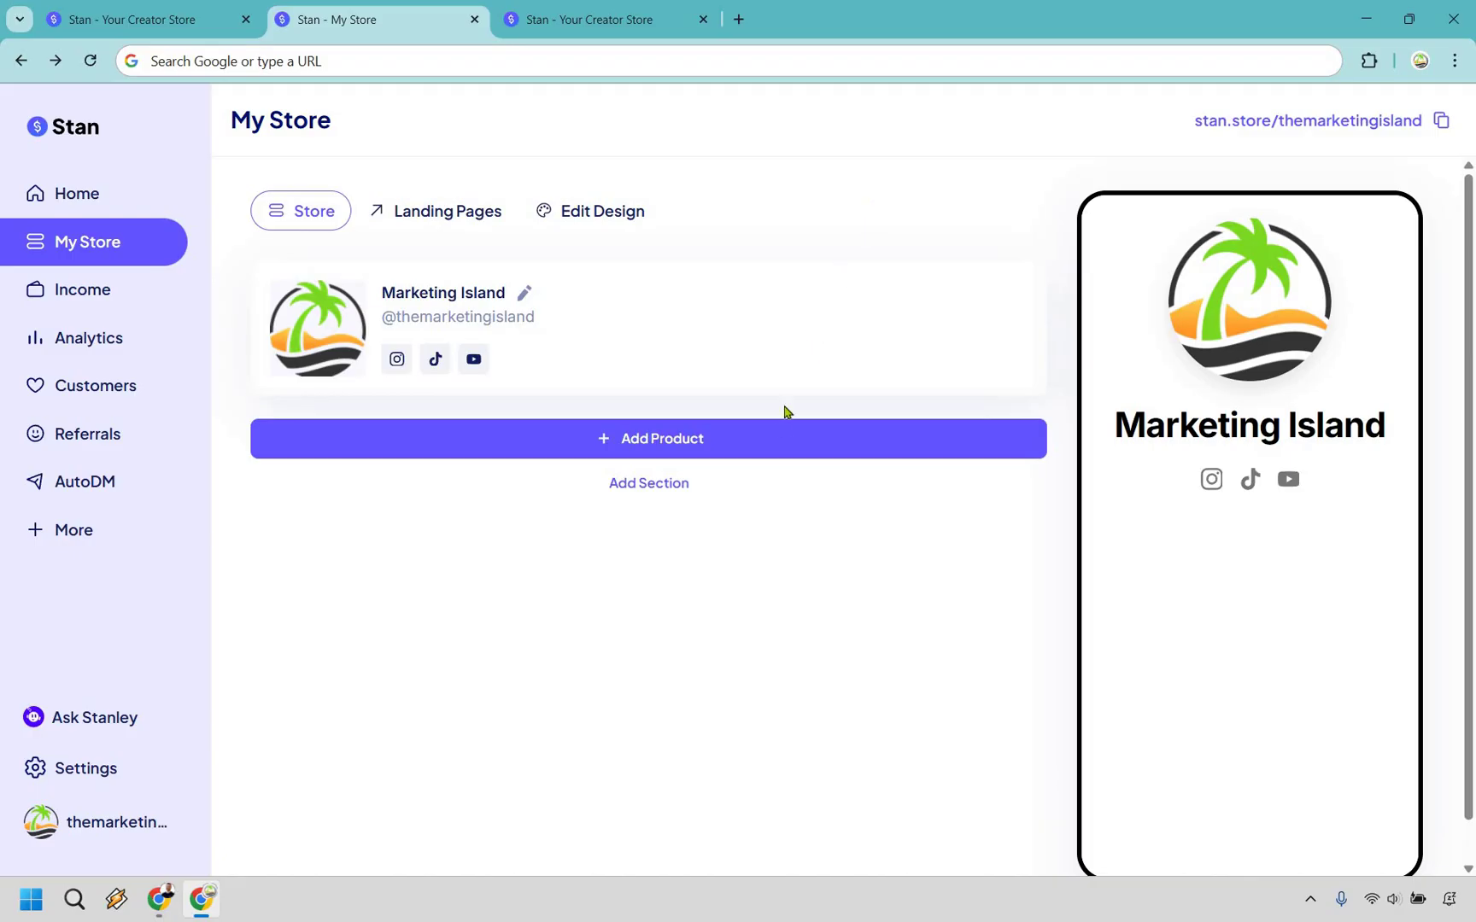
left_click(779, 442)
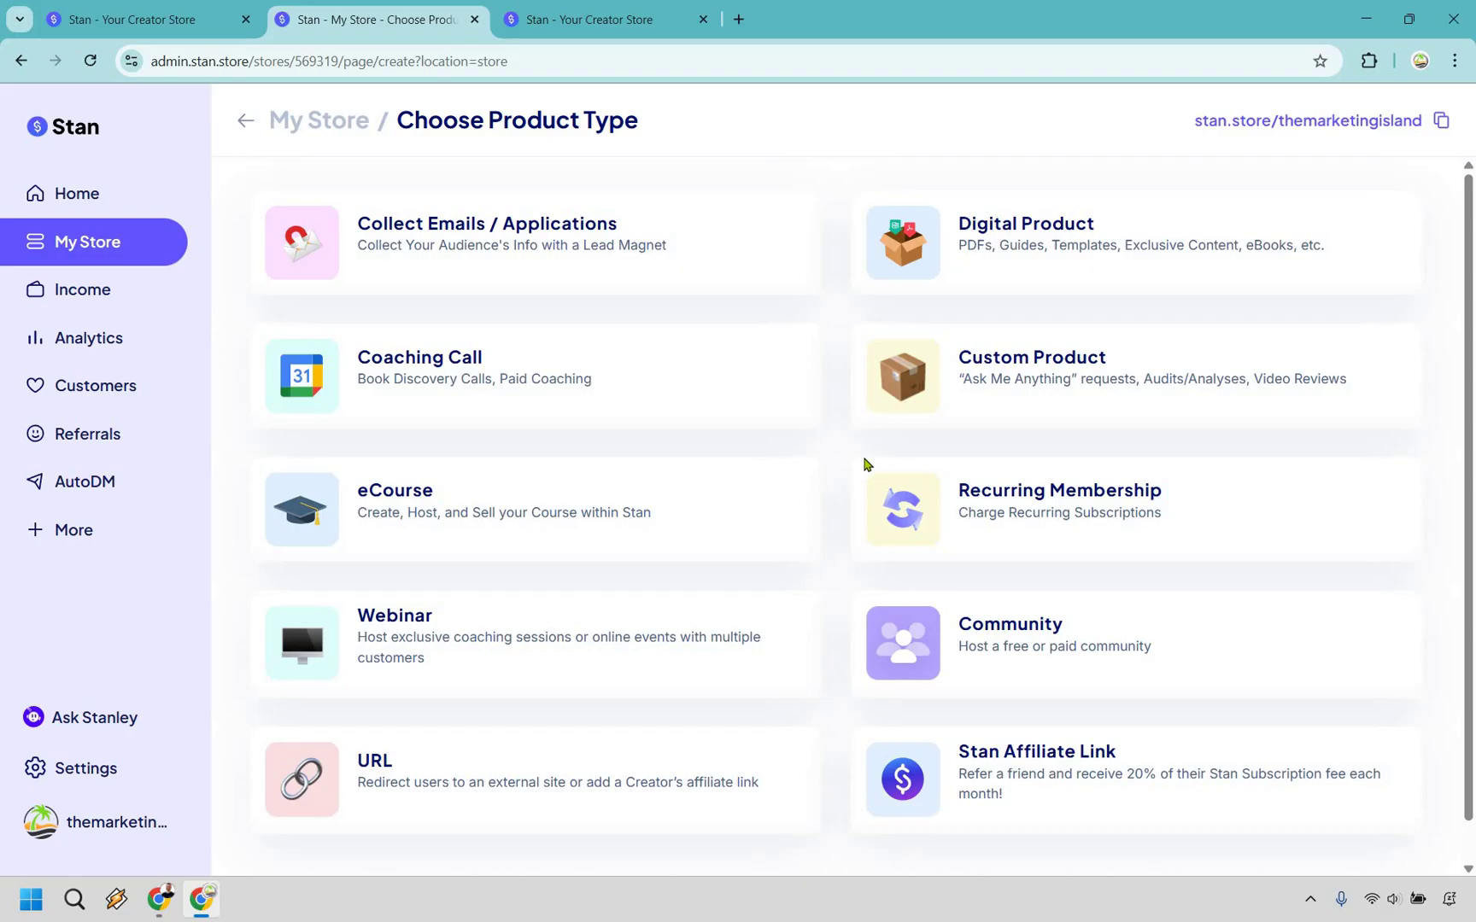
Choose Digital Product, compare the Button and Callout card styles, and keep Callout.
left_click(978, 259)
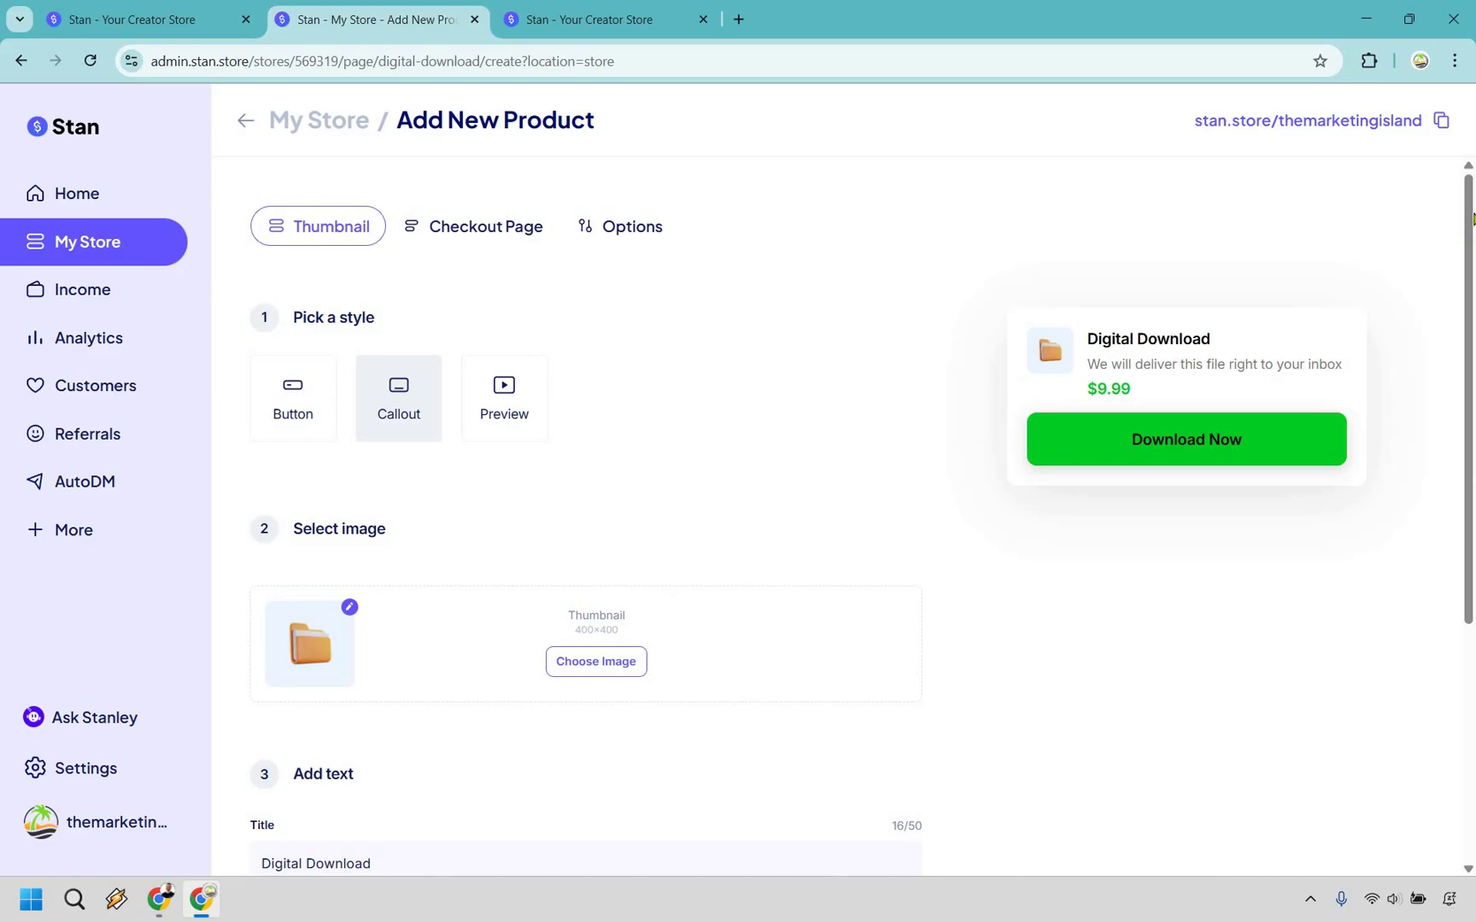
scroll(1472, 358, "down", 5)
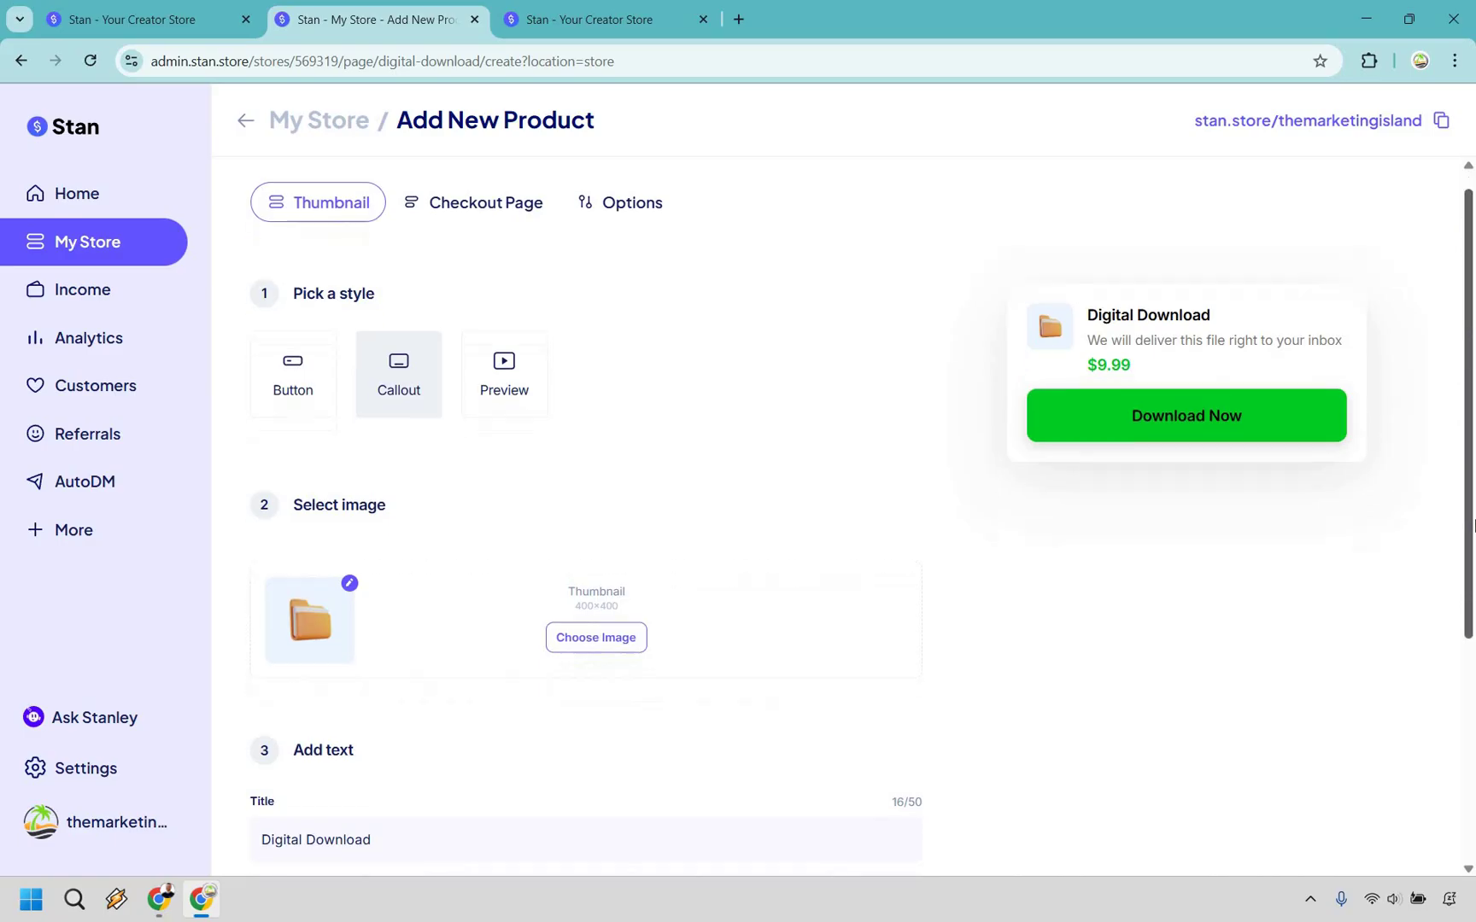
scroll(1473, 185, "up", 5)
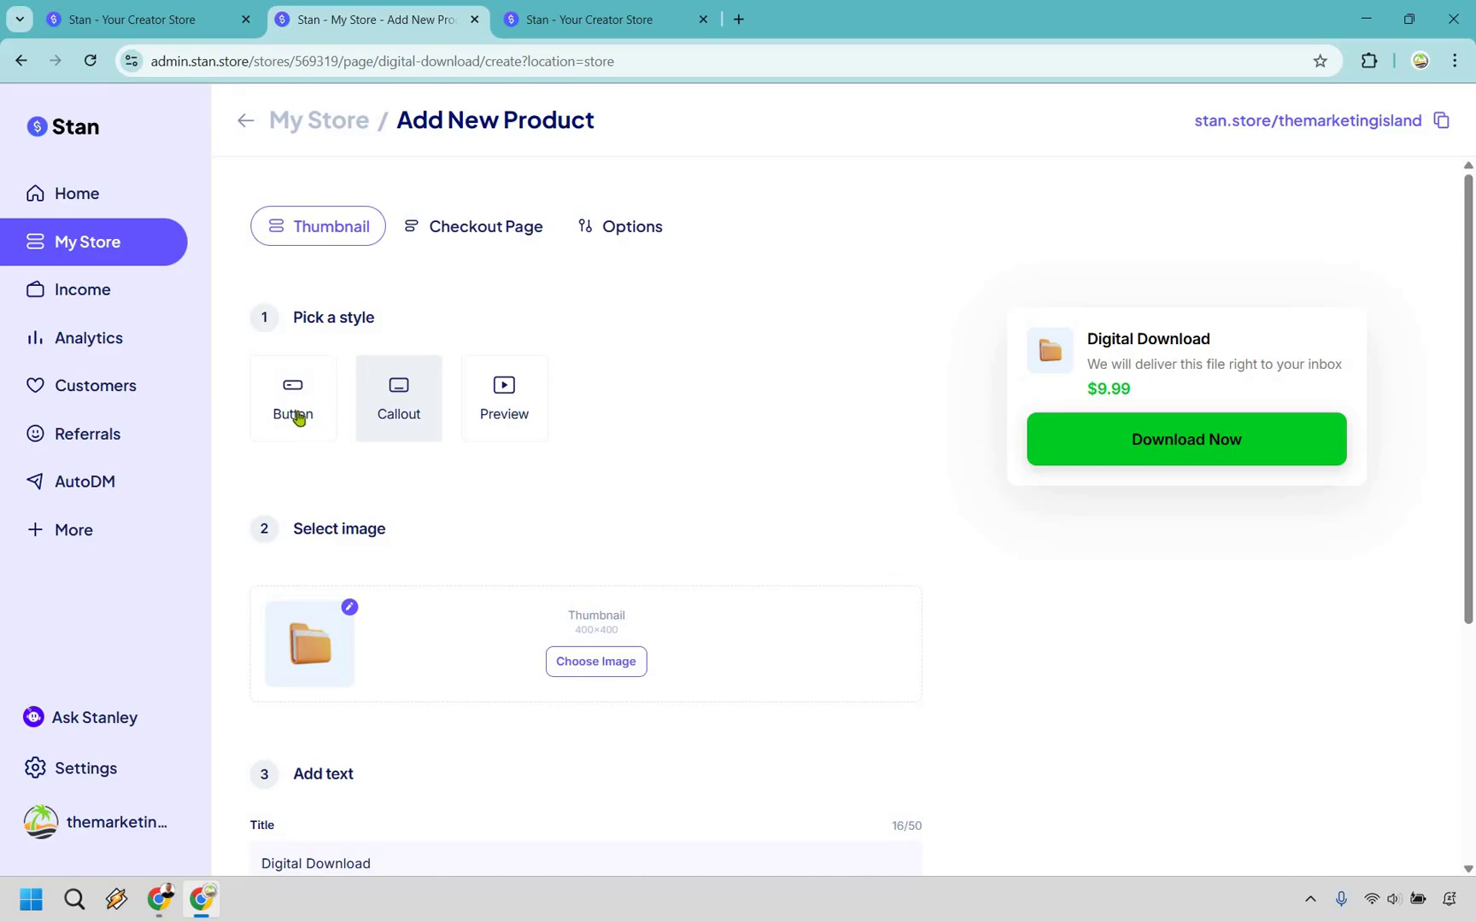
left_click(383, 409)
left_click(411, 399)
scroll(801, 244, "down", 3)
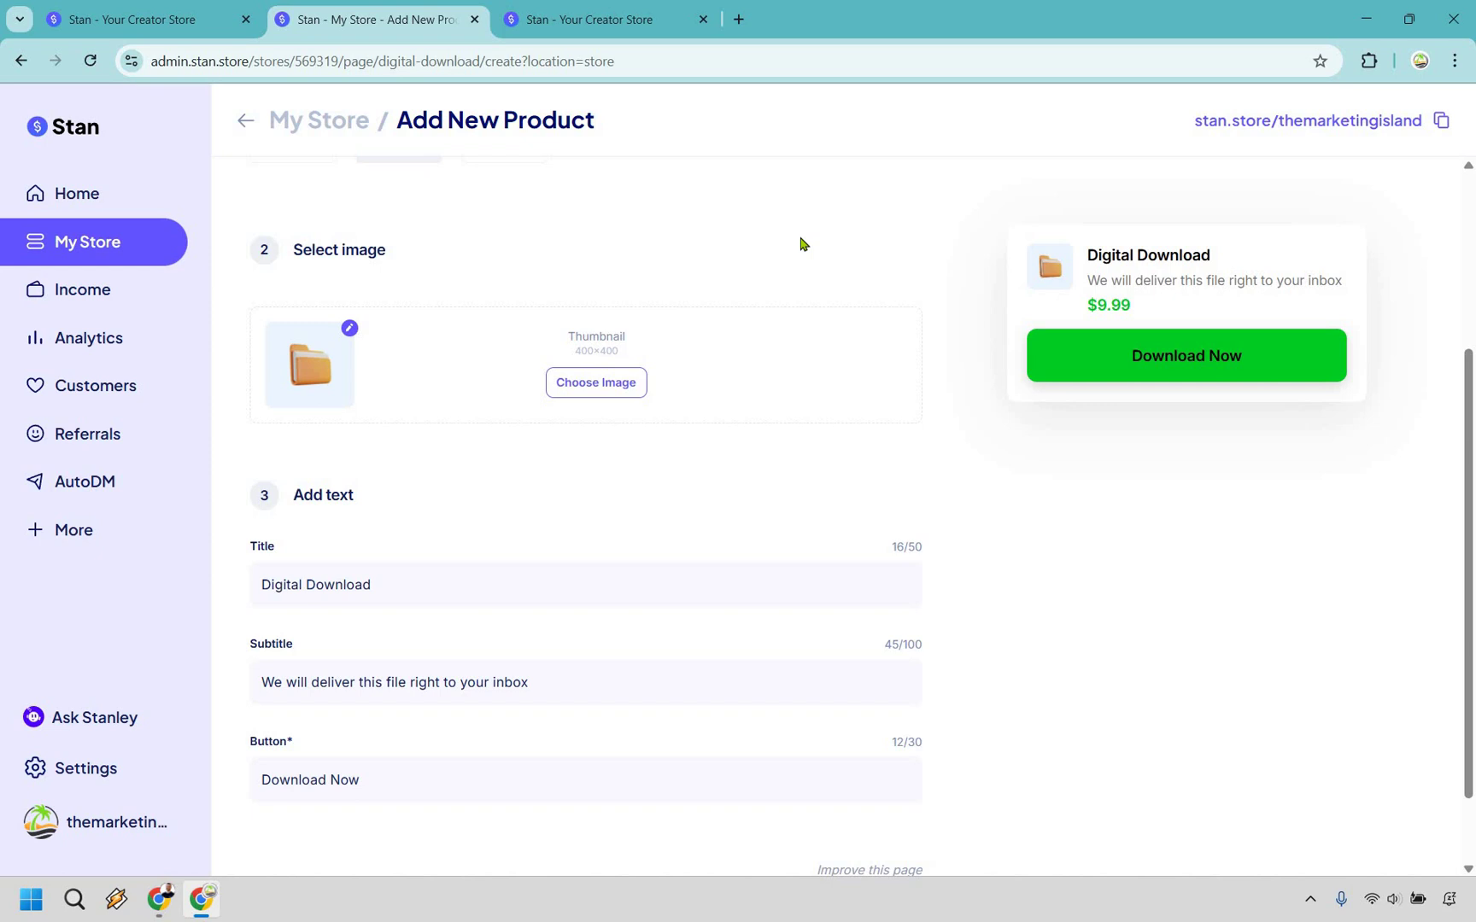
scroll(769, 345, "down", 1)
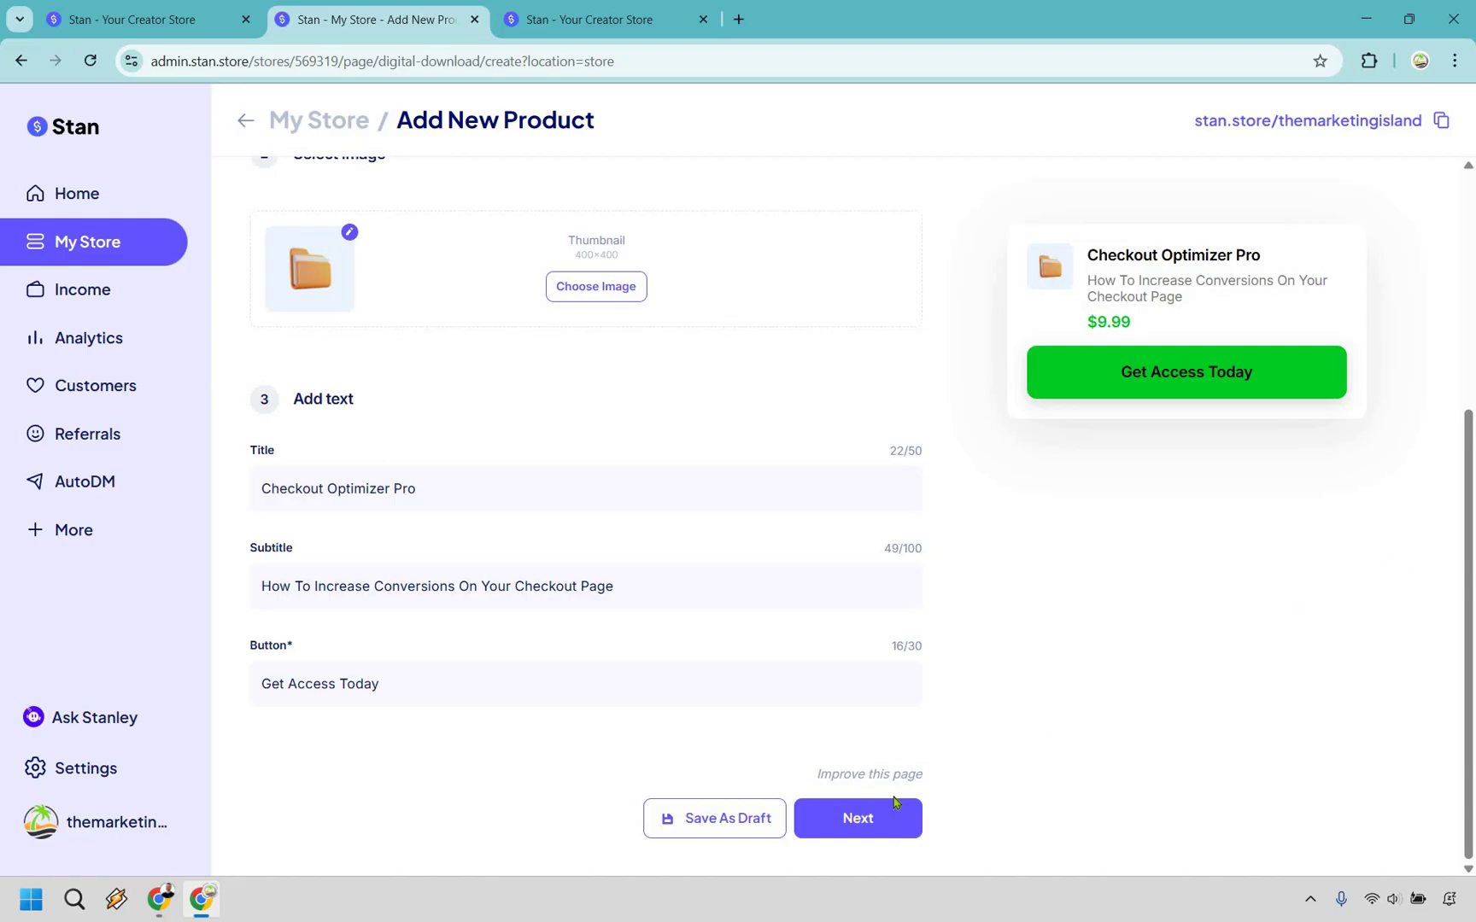
Continue to the Checkout Page and review the template title, description and $9.99 price.
left_click(847, 818)
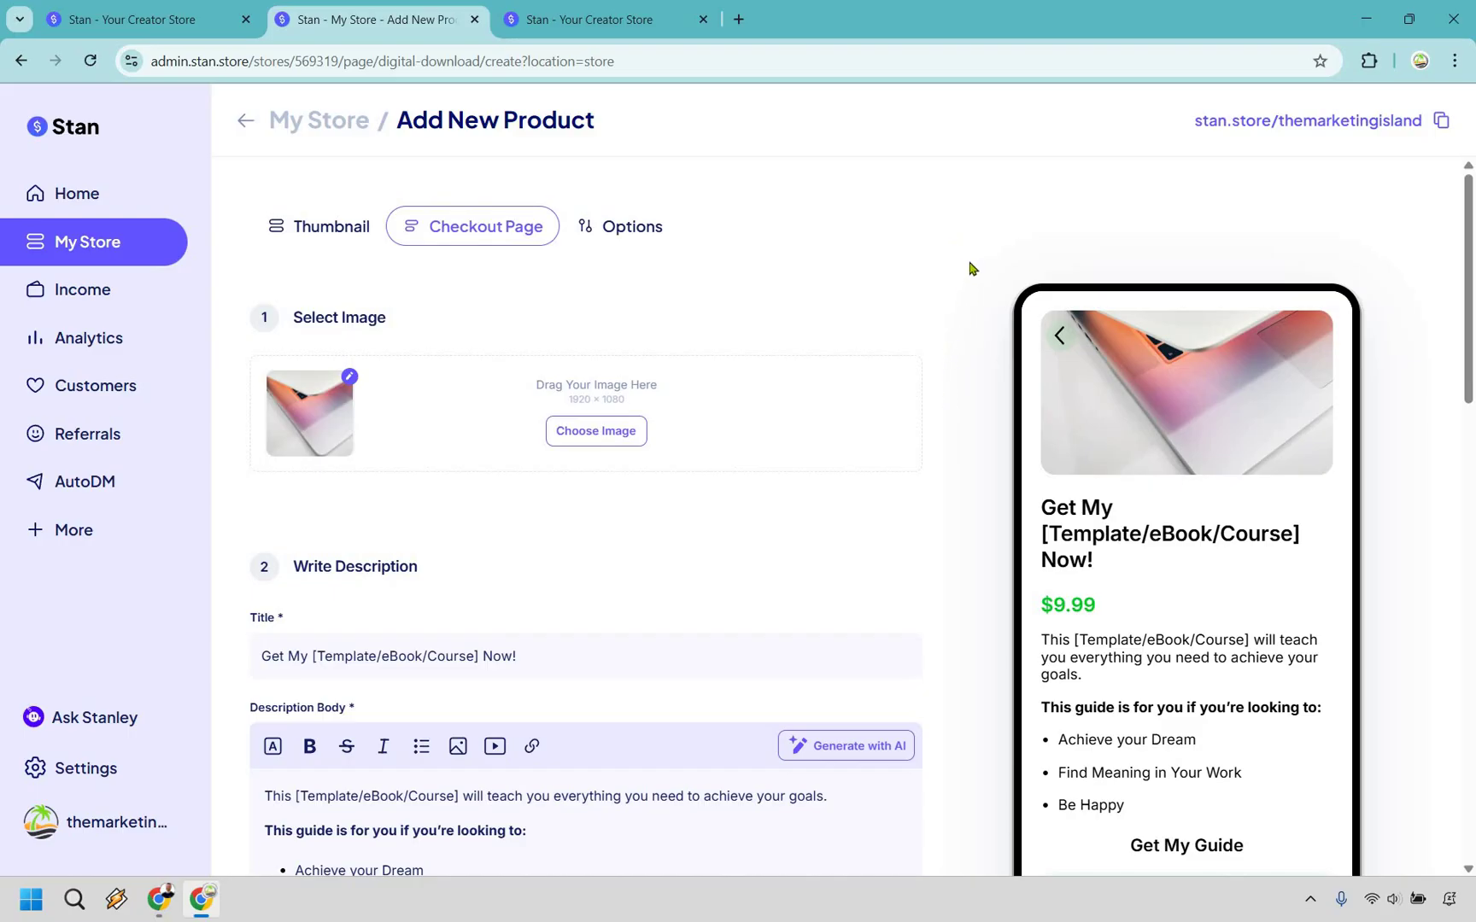
scroll(888, 254, "down", 1)
scroll(882, 253, "down", 4)
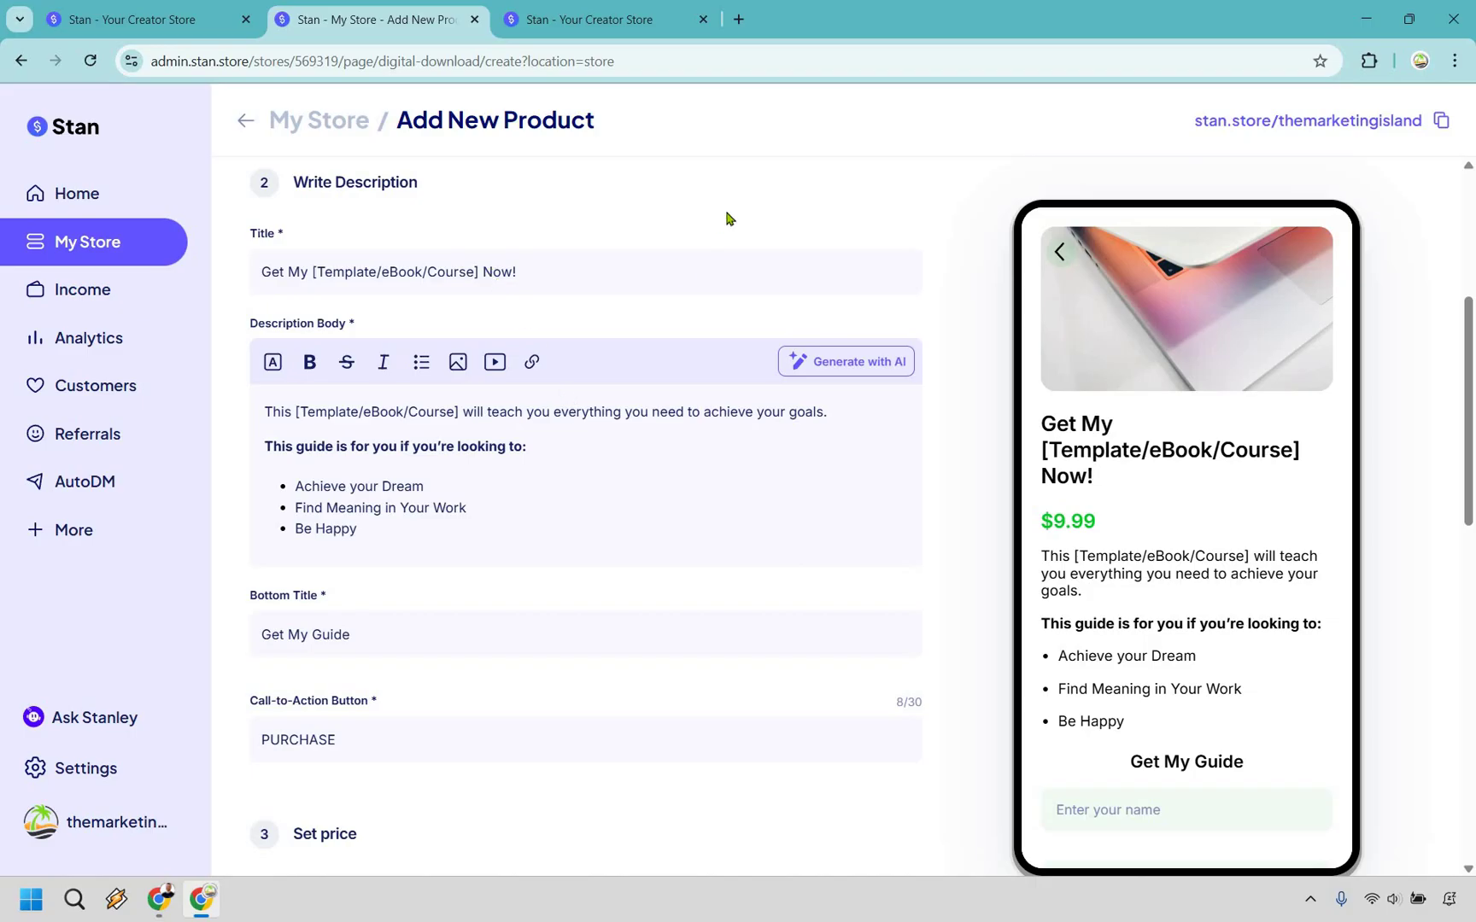
scroll(669, 375, "down", 1)
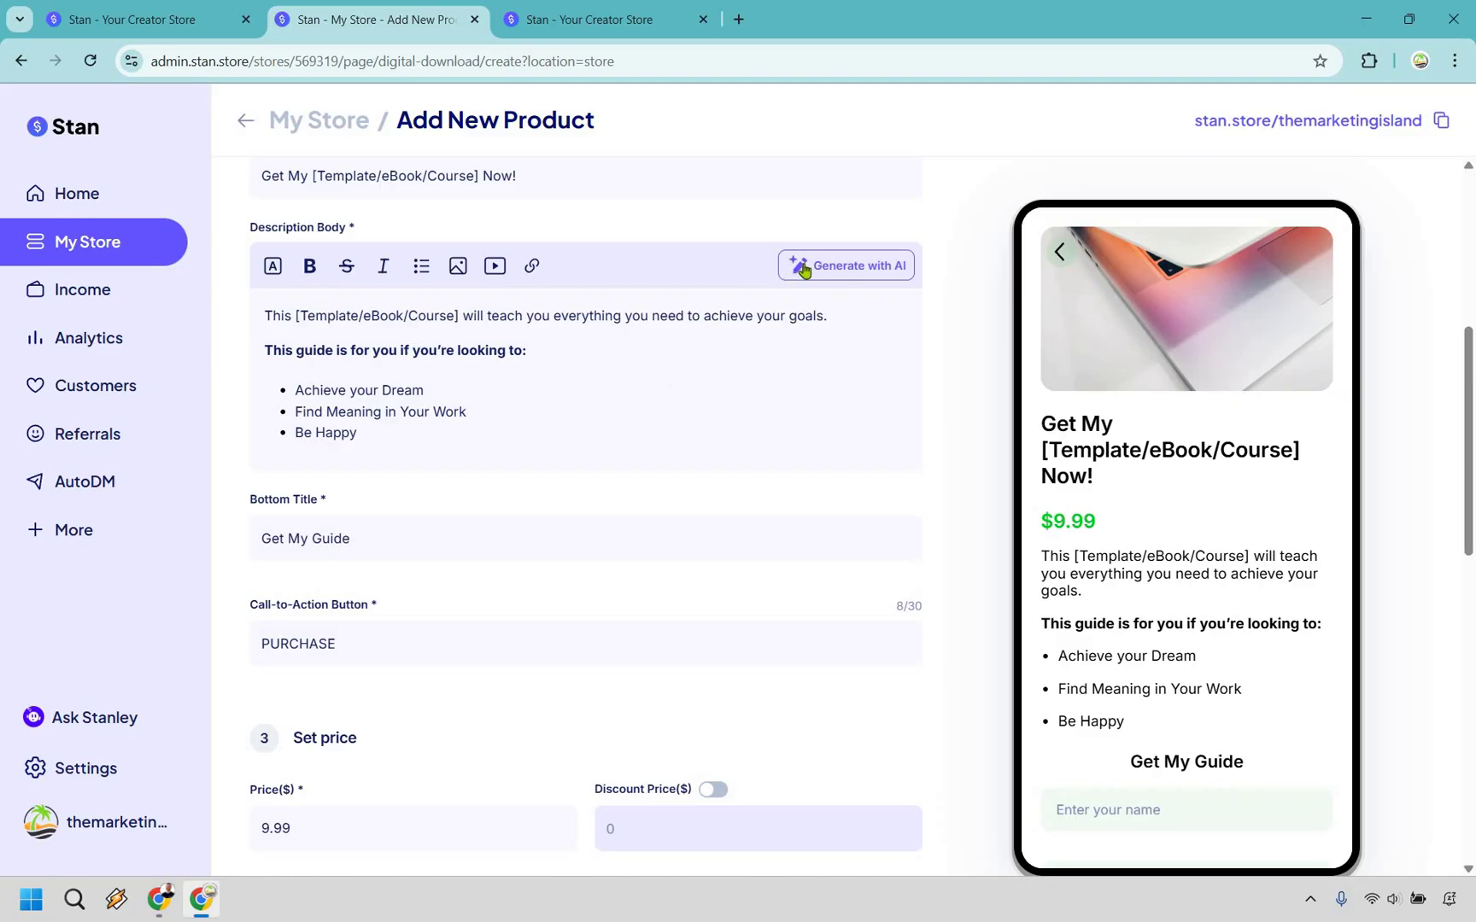
Paste a short checkout-optimization eBook description into the AI prompt and generate sales copy.
scroll(754, 414, "up", 1)
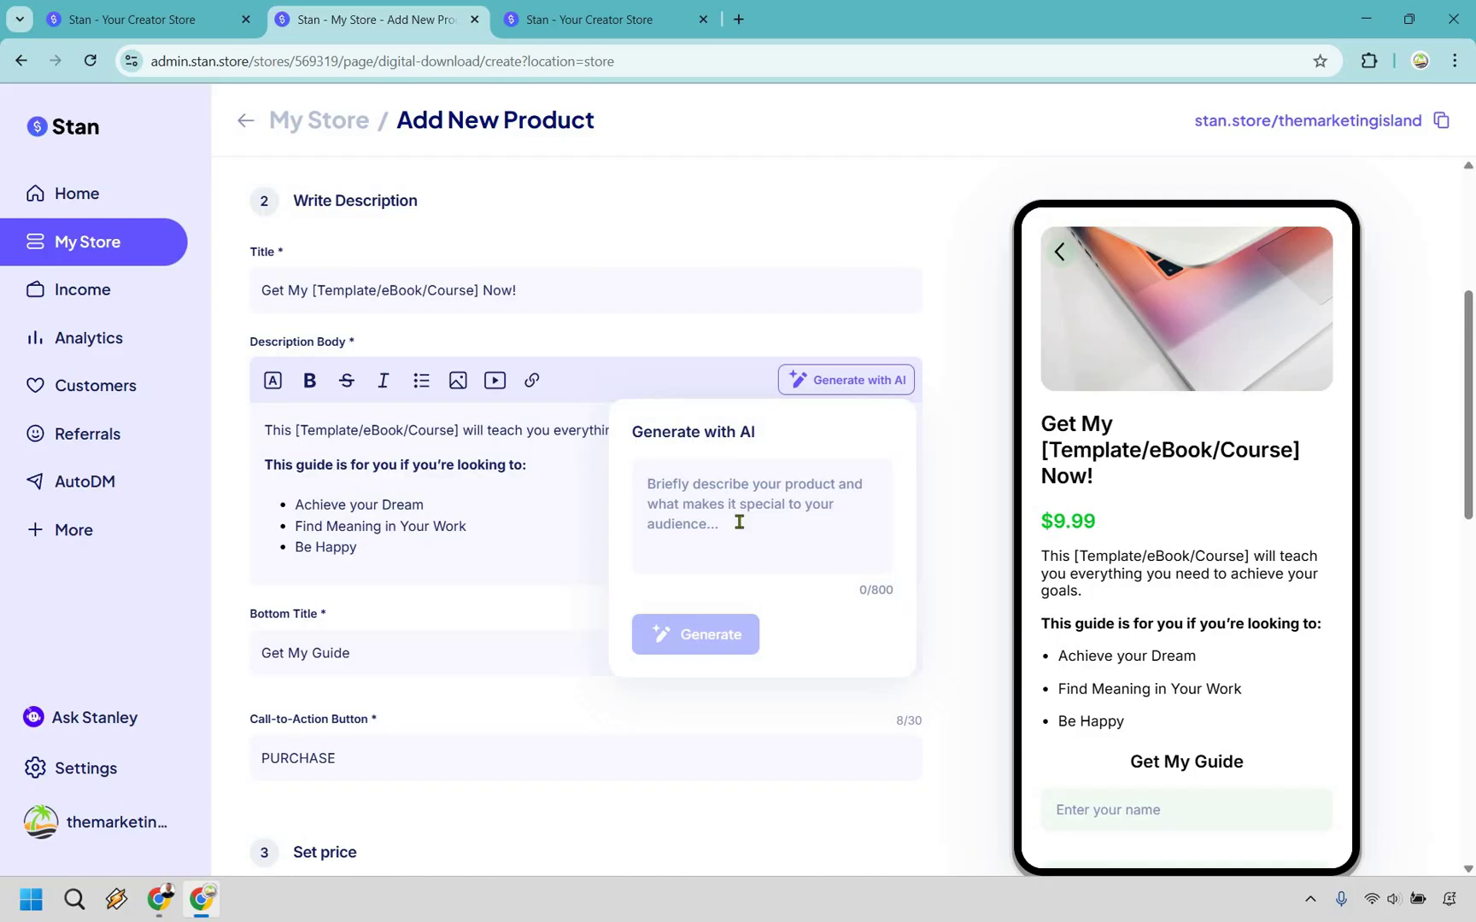
type("My eBook showcases some of the best ways to optimize your checkout page, in order to significantly increase your conversions.")
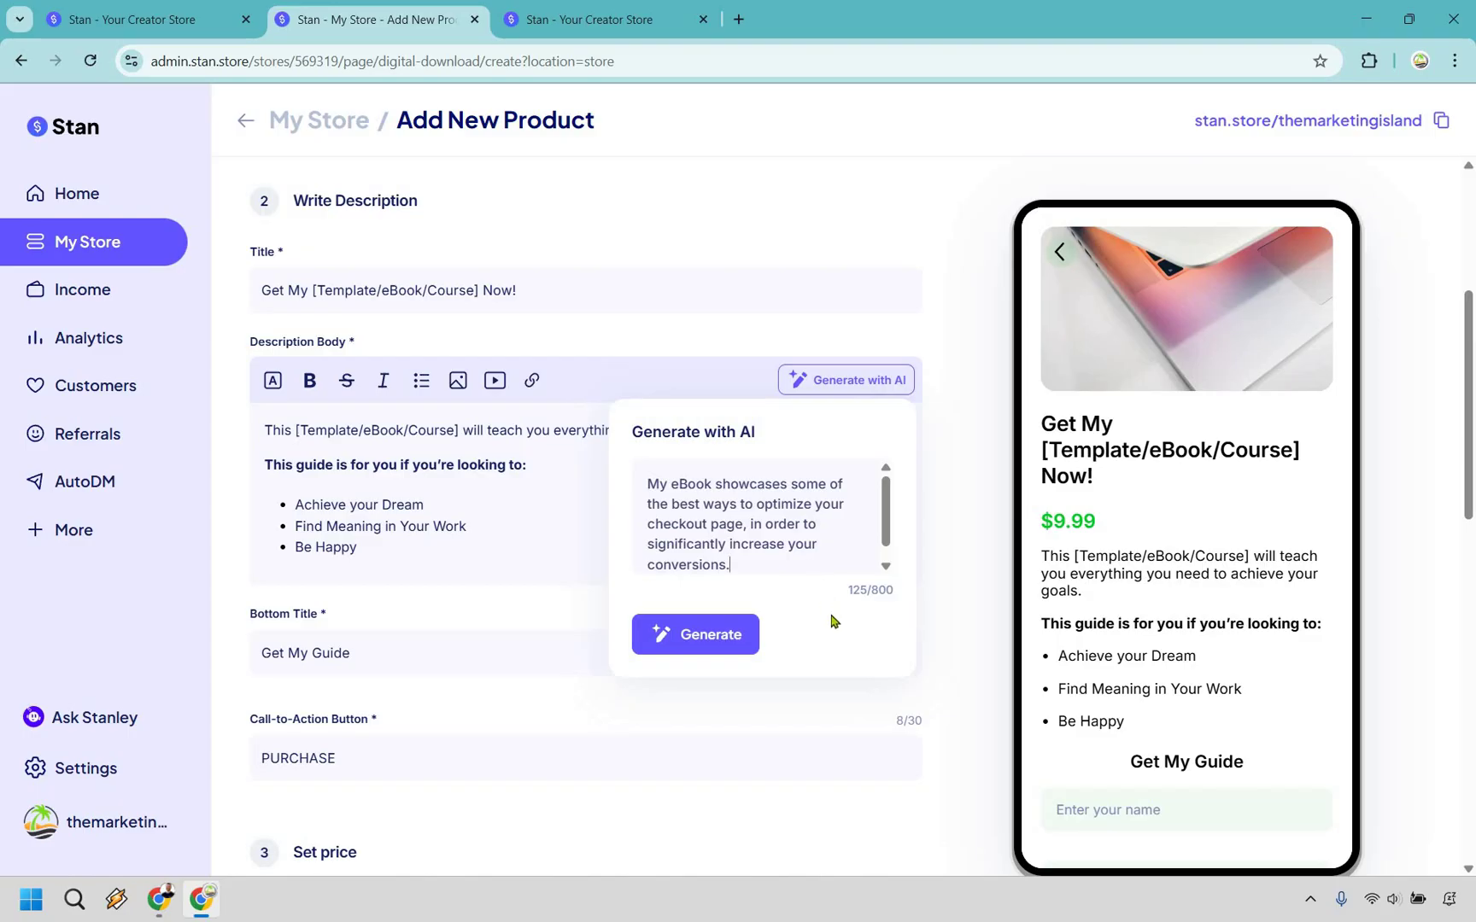
left_click(699, 635)
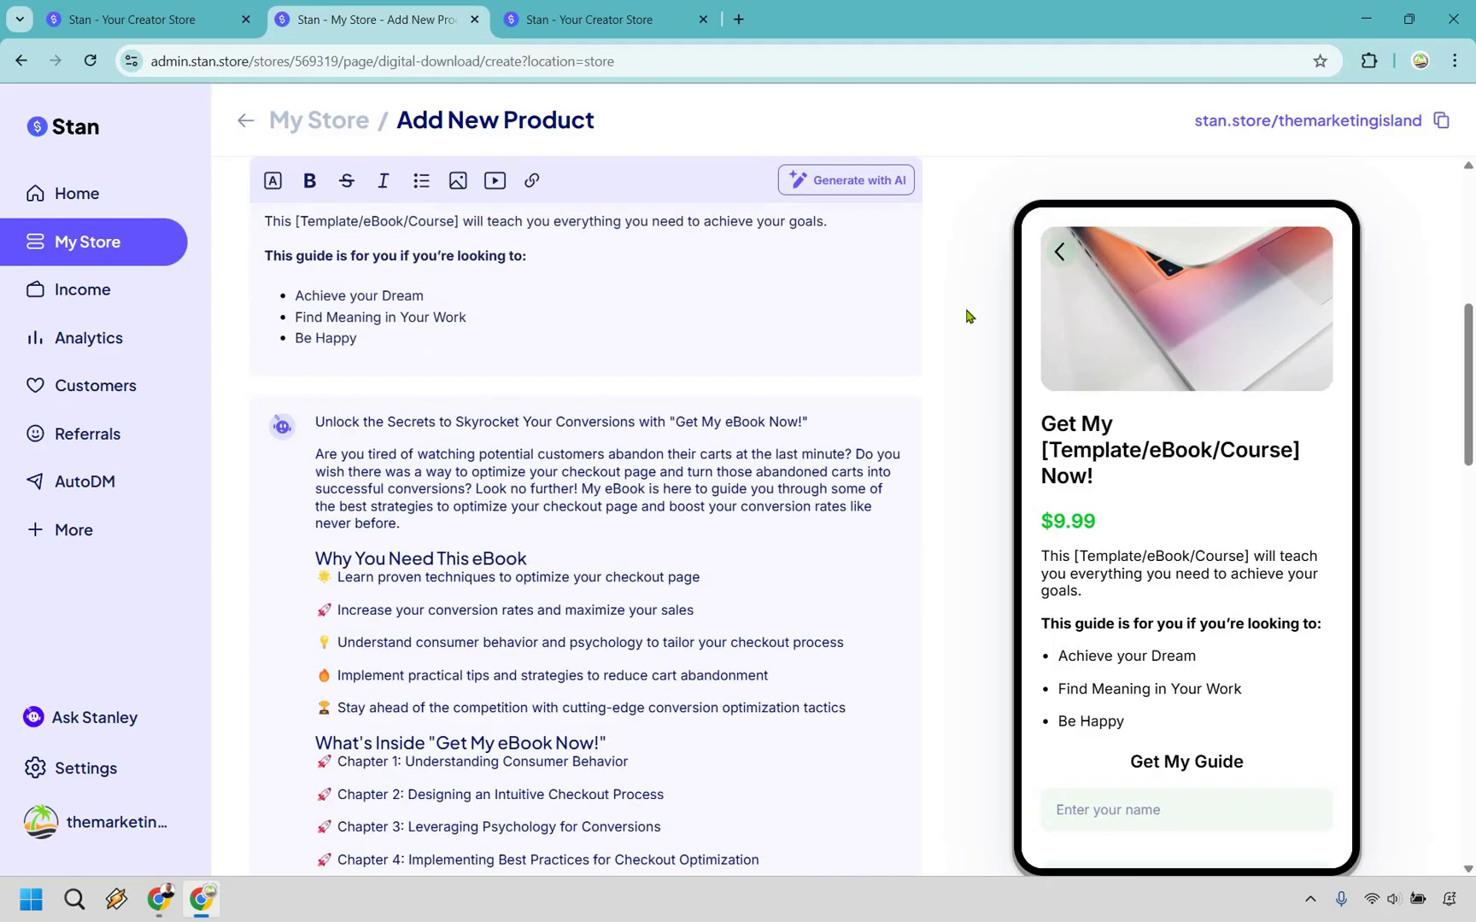
scroll(966, 316, "down", 2)
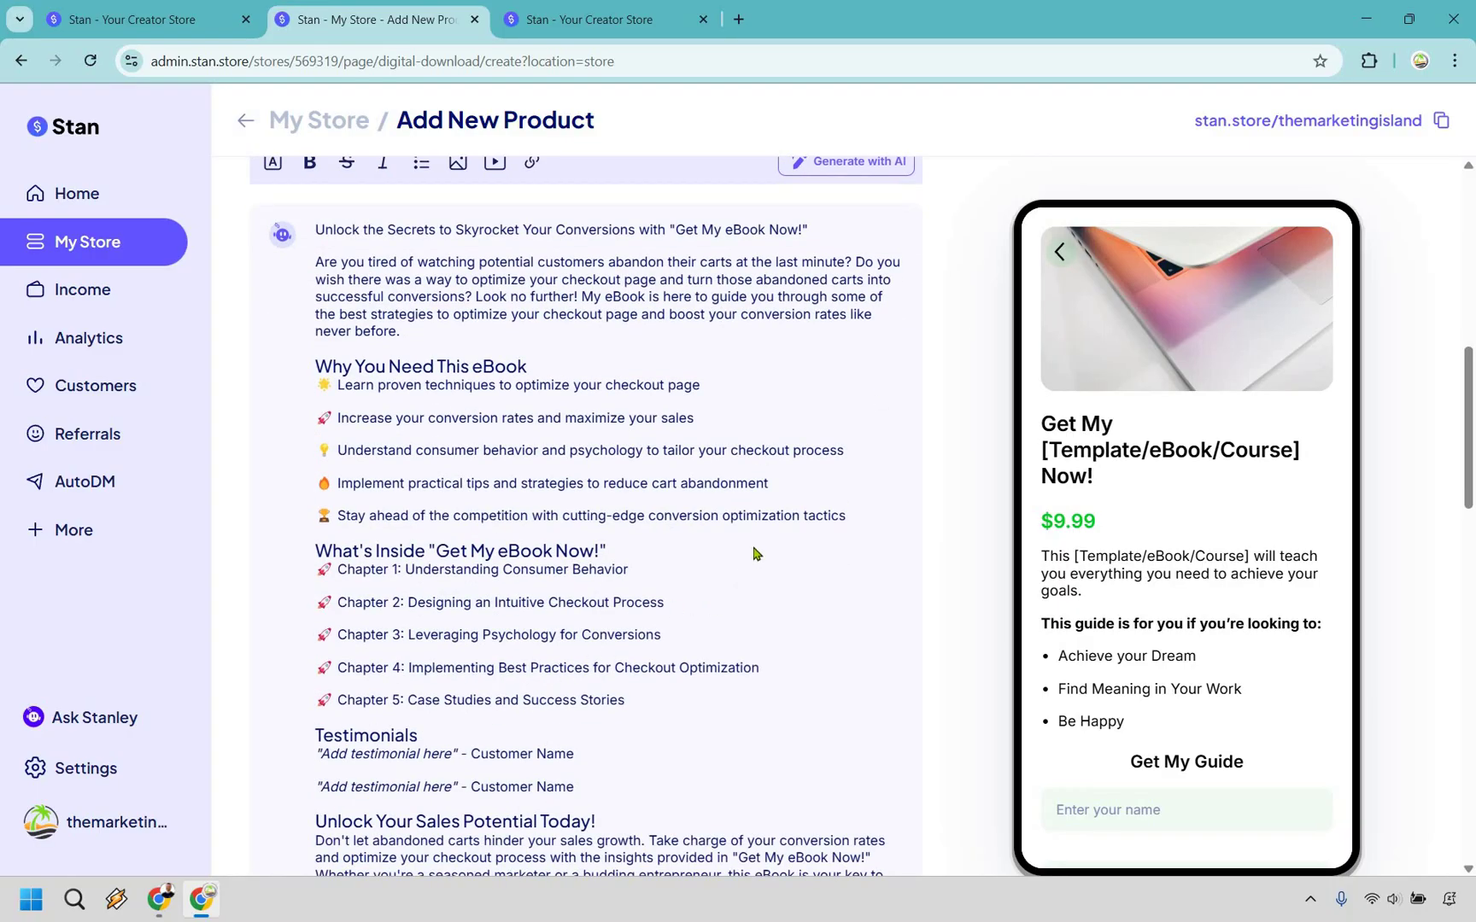
scroll(736, 387, "down", 5)
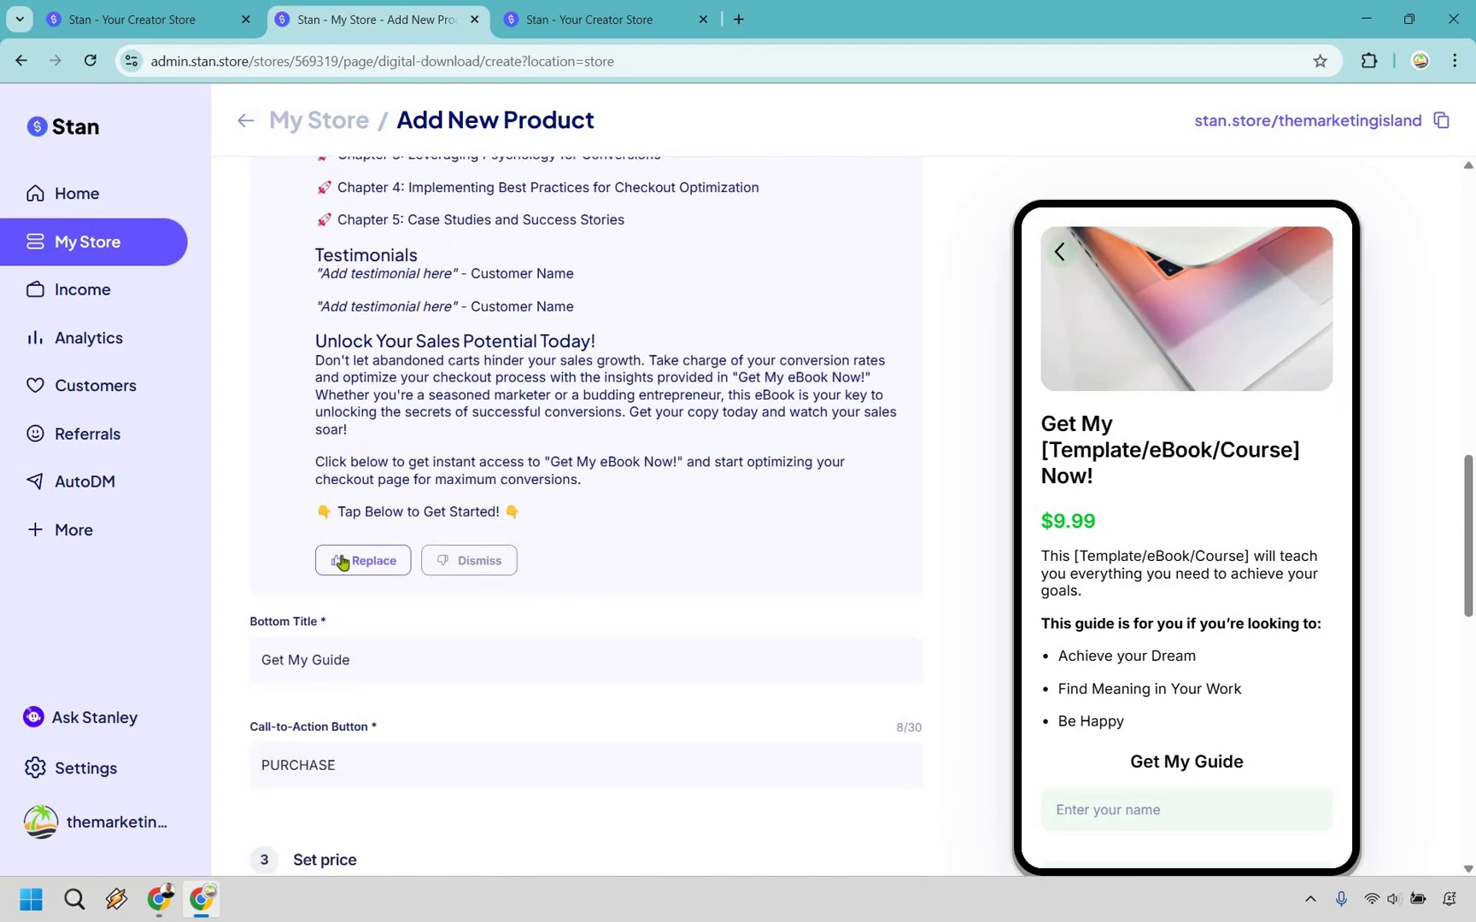
Replace the template checkout description with the AI-generated eBook copy.
left_click(357, 559)
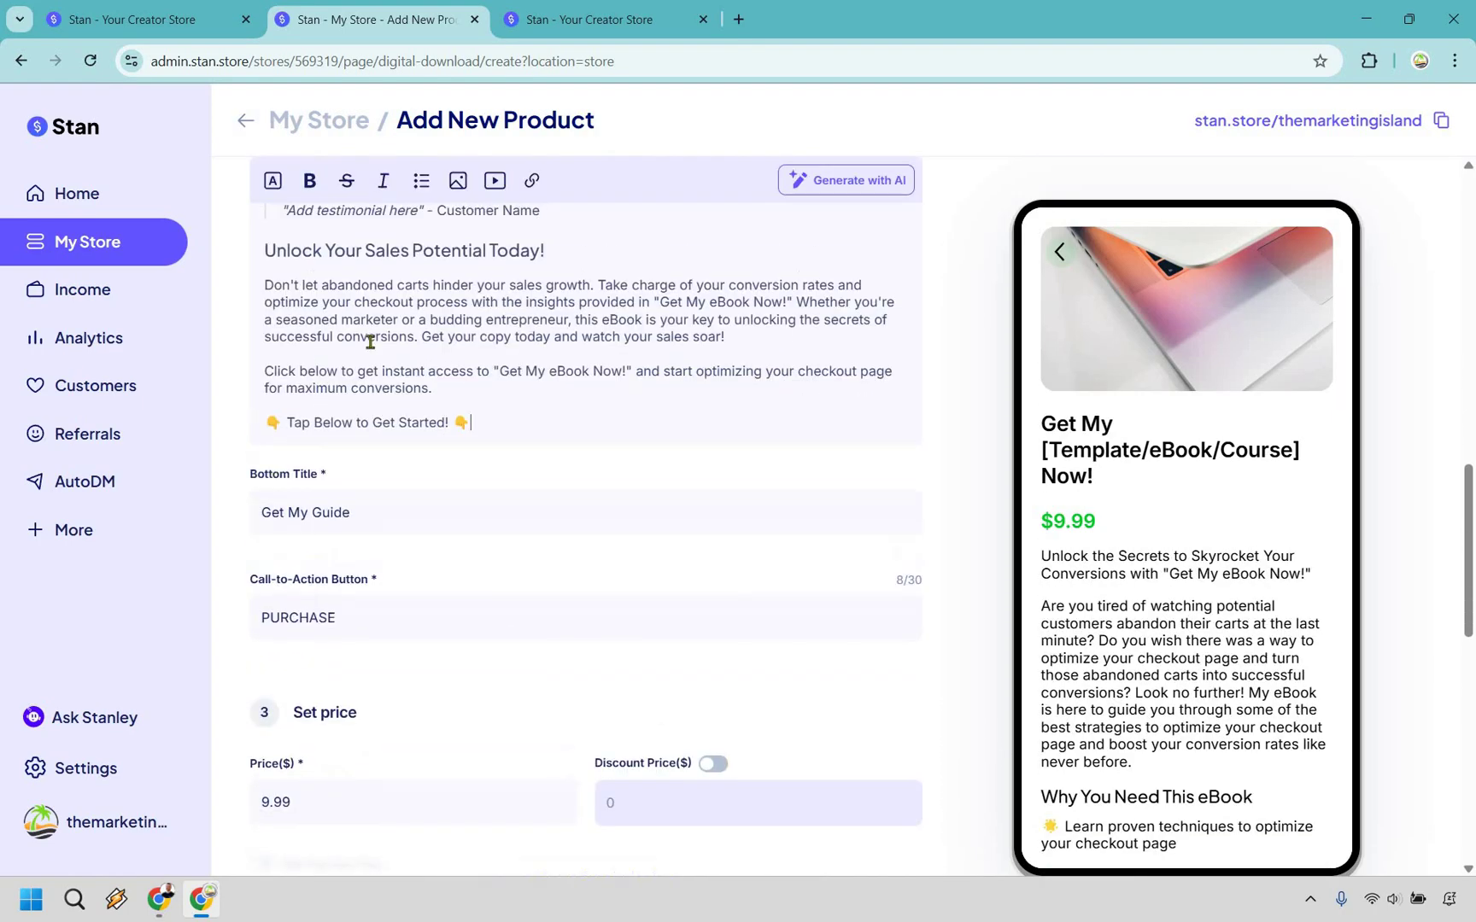
scroll(645, 512, "up", 5)
scroll(637, 483, "up", 2)
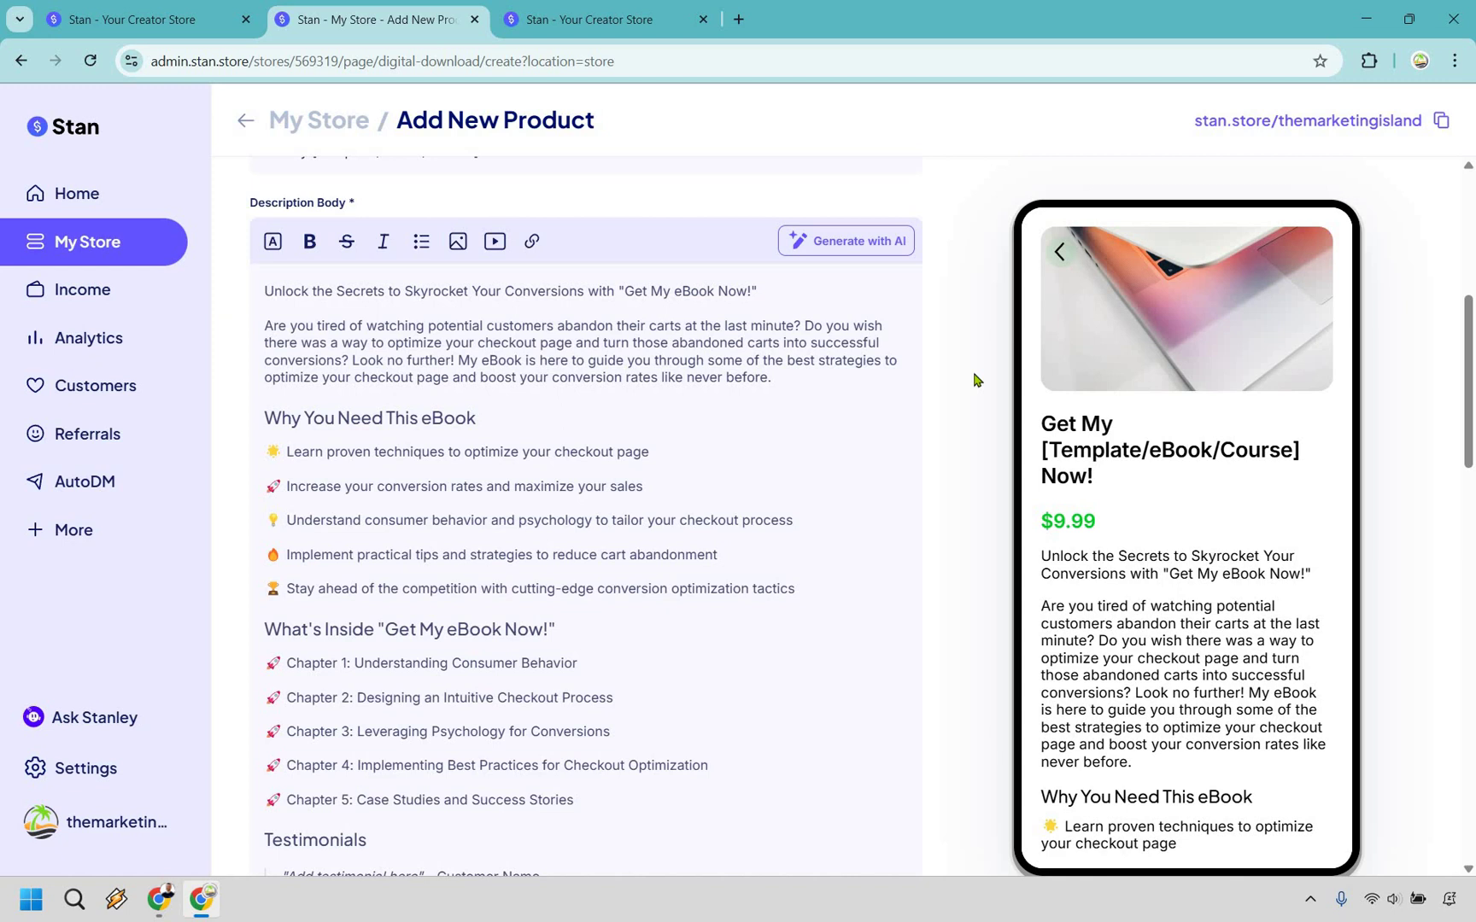
scroll(977, 379, "down", 8)
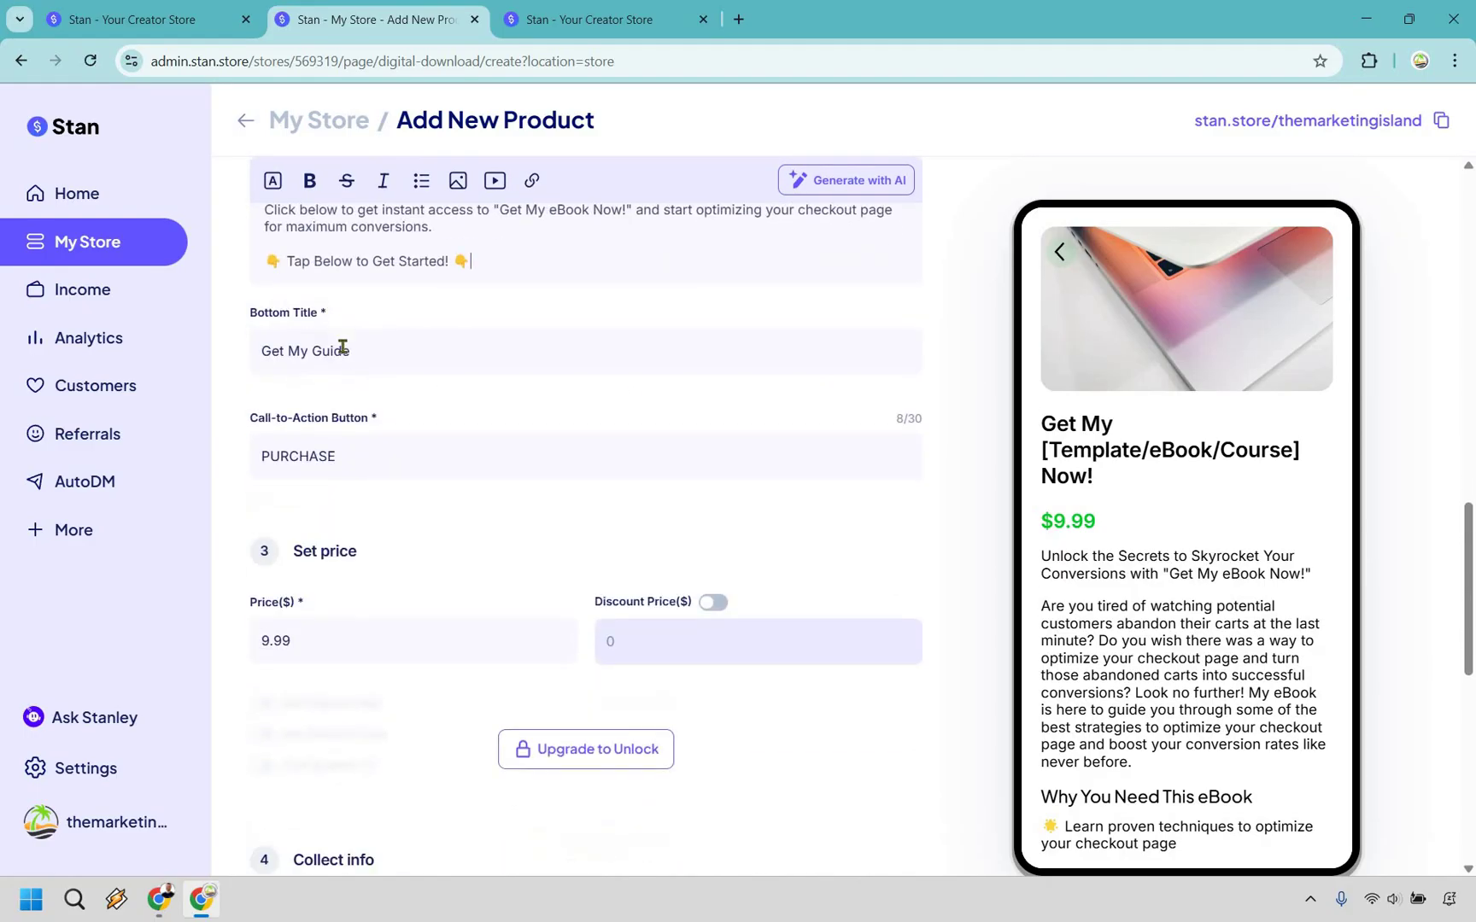
Change the bottom title to 'Get My eBook' and the button text to 'BUY NOW'.
double_click(342, 351)
type("e")
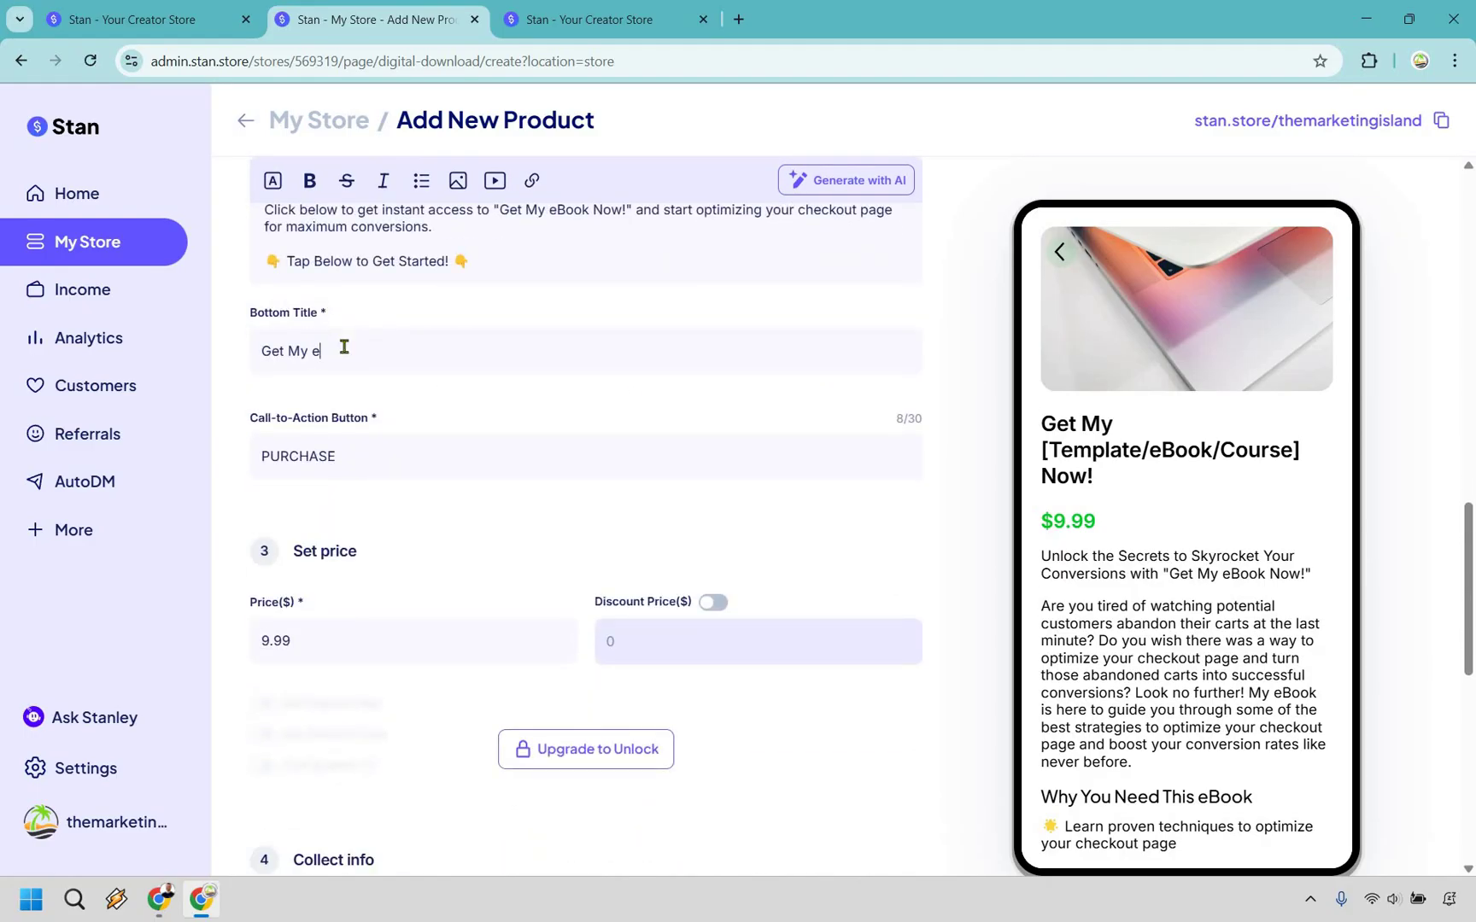
type("Book")
double_click(409, 445)
type("BUY NOW")
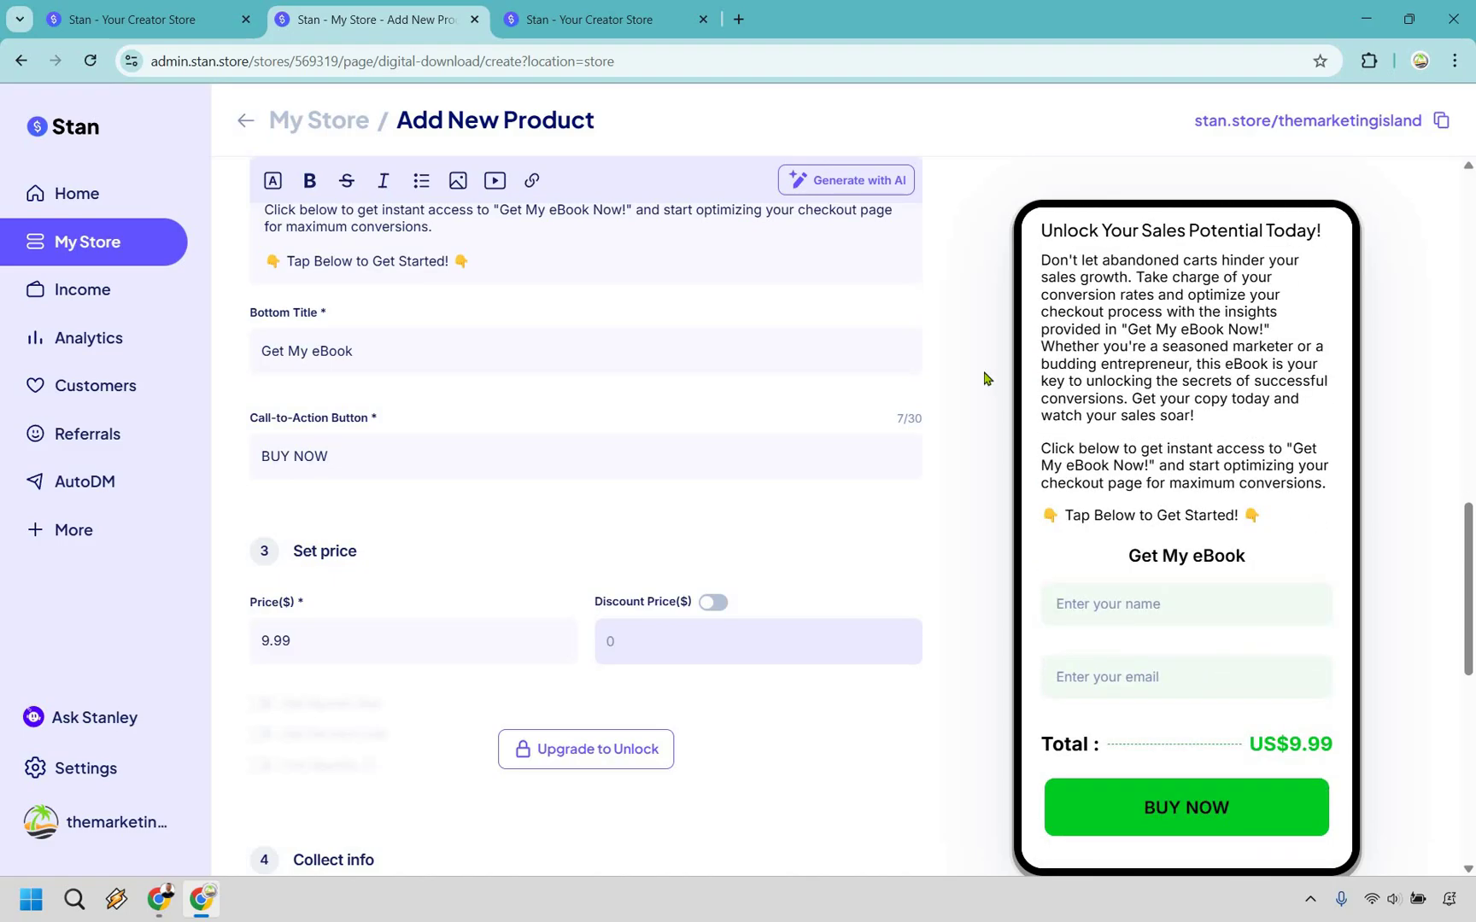
Set the price to $19.99 and enable a $9.99 discount price, totalling US$9.99.
scroll(726, 368, "down", 3)
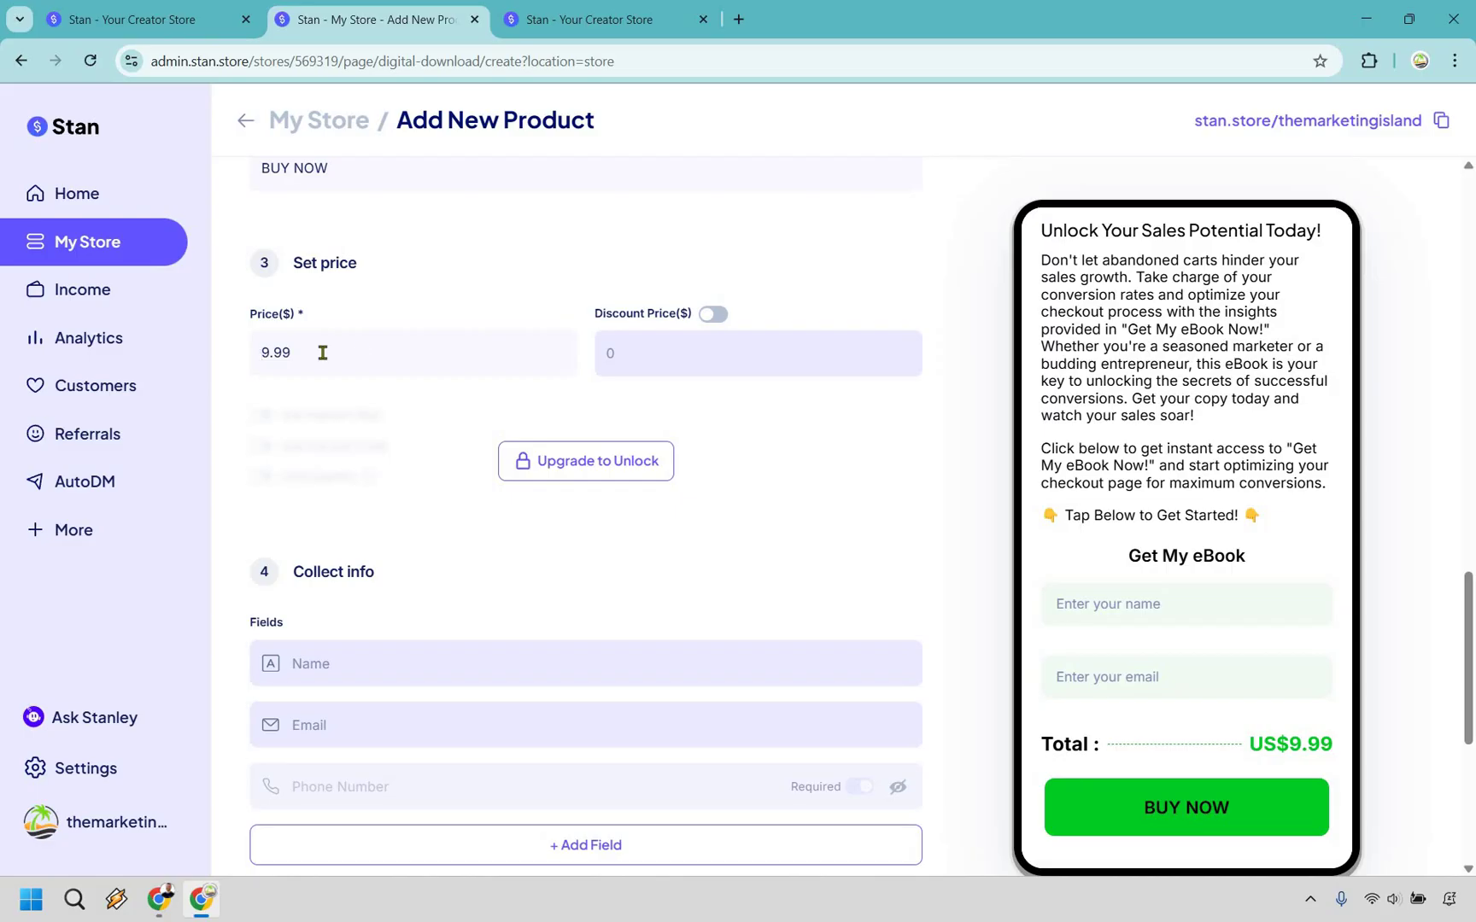
type("1")
left_click(652, 316)
key("BackSpace")
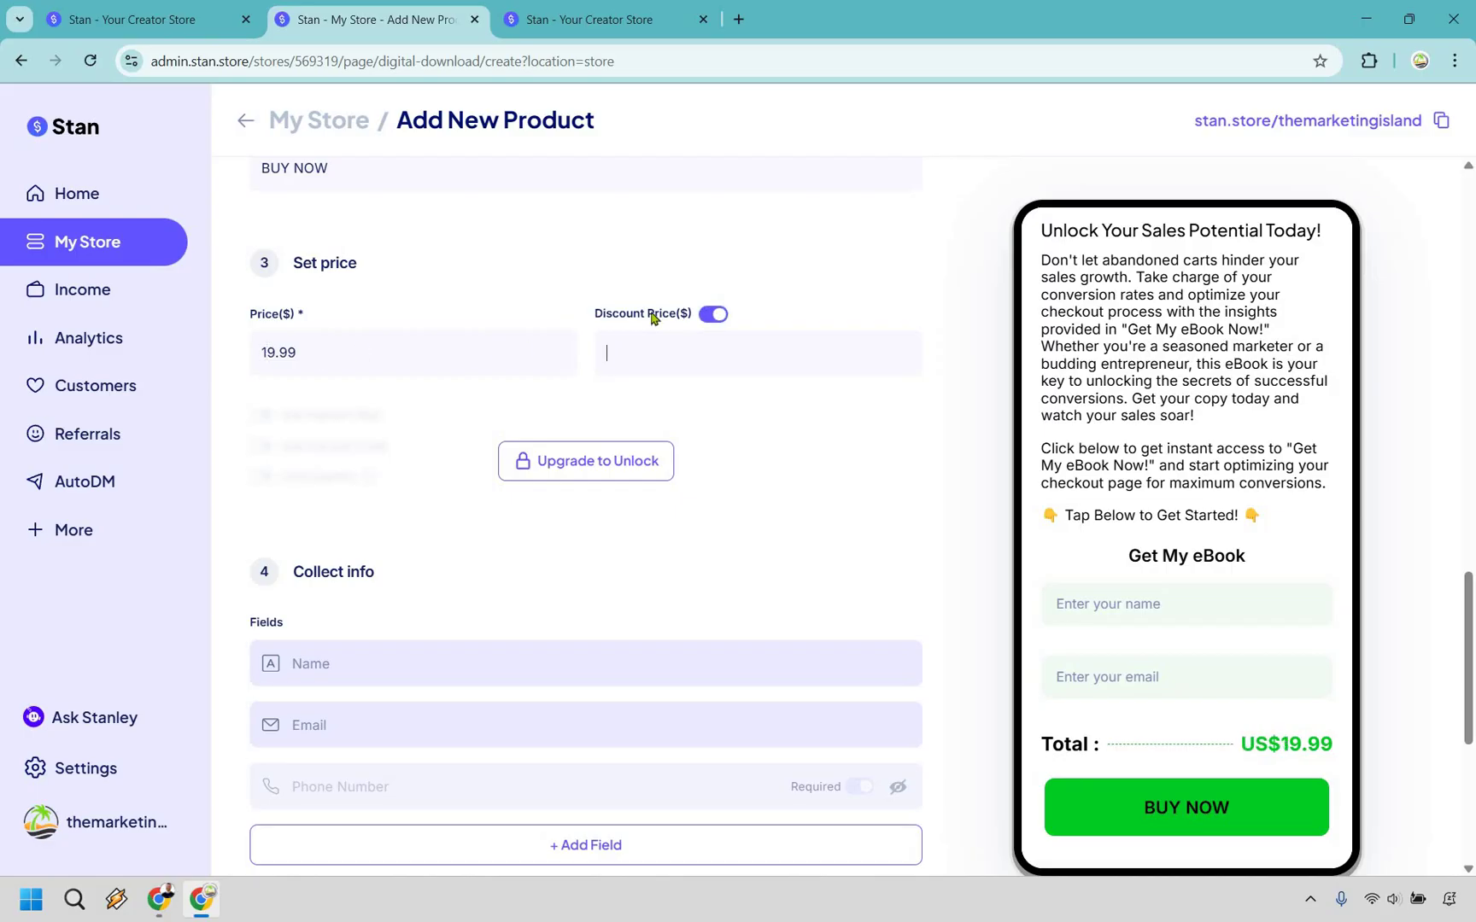
type("9.99")
scroll(1124, 460, "up", 15)
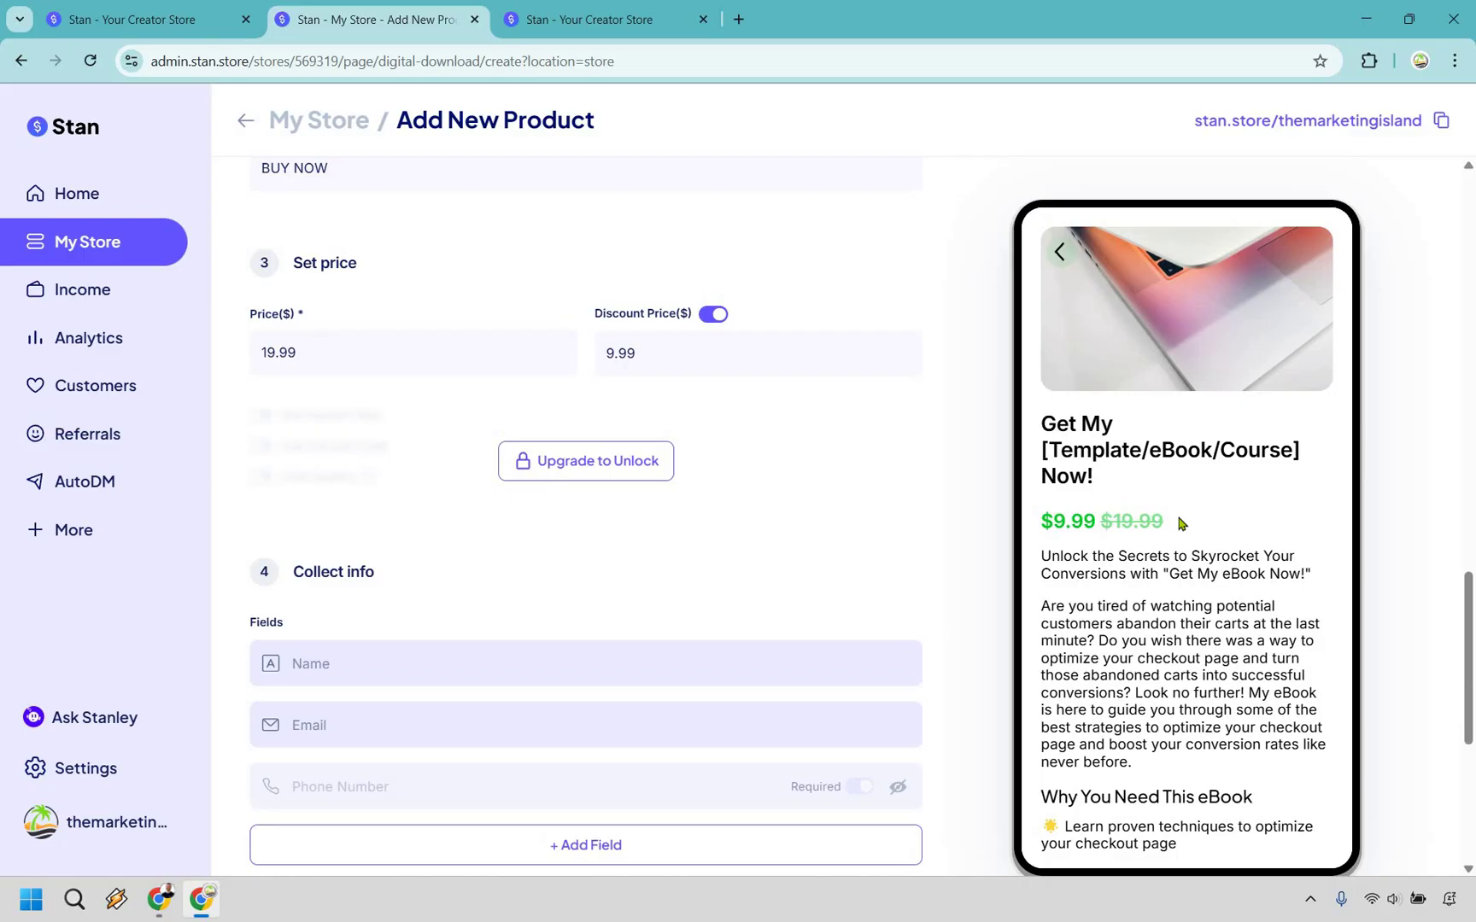
scroll(1179, 523, "down", 10)
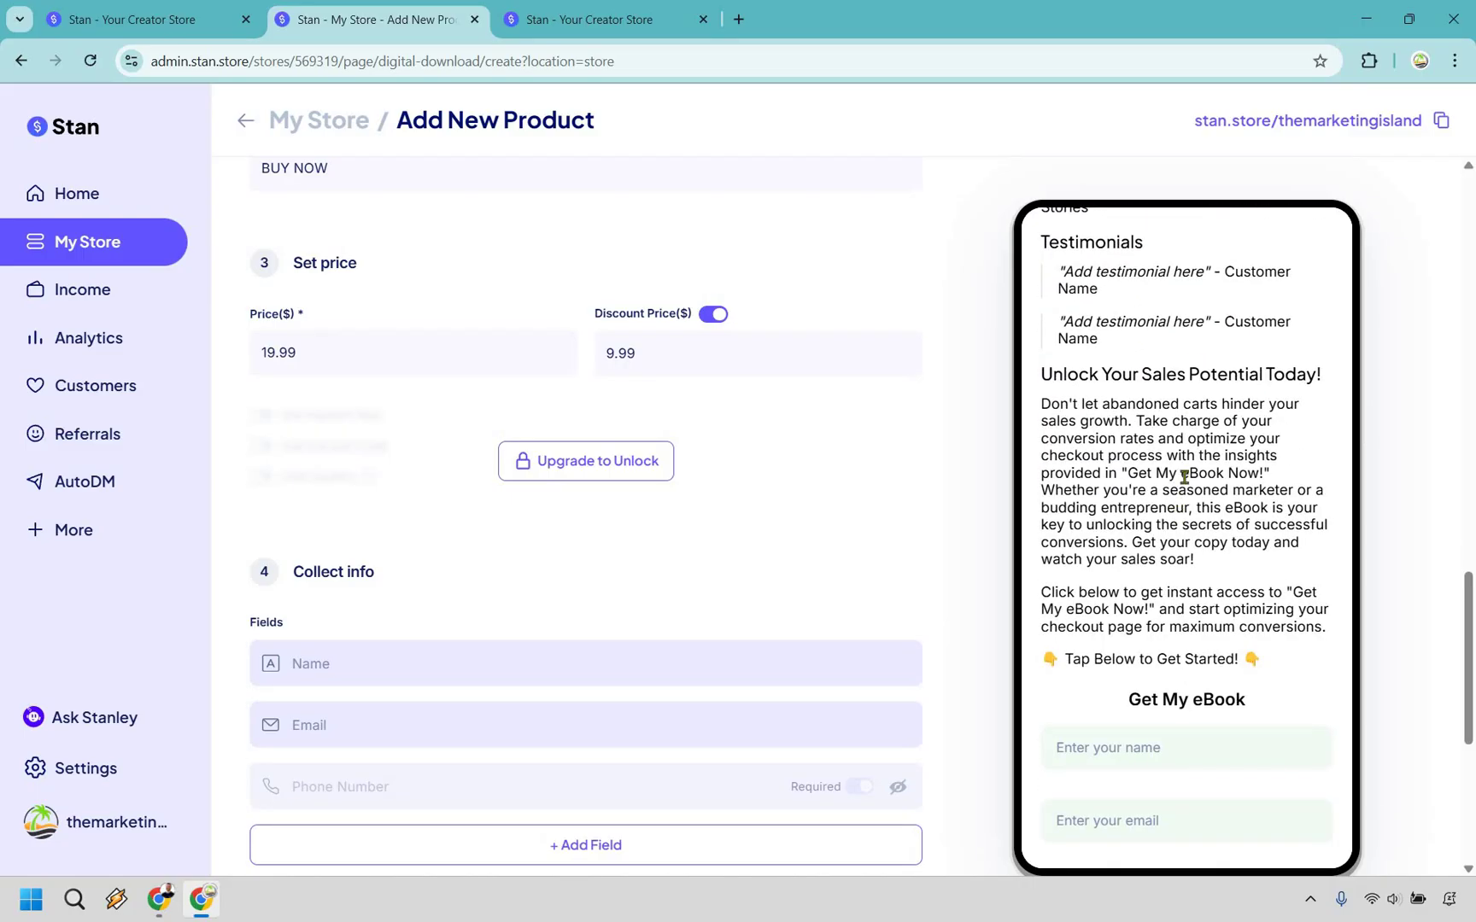
scroll(1184, 474, "down", 2)
scroll(1184, 474, "down", 1)
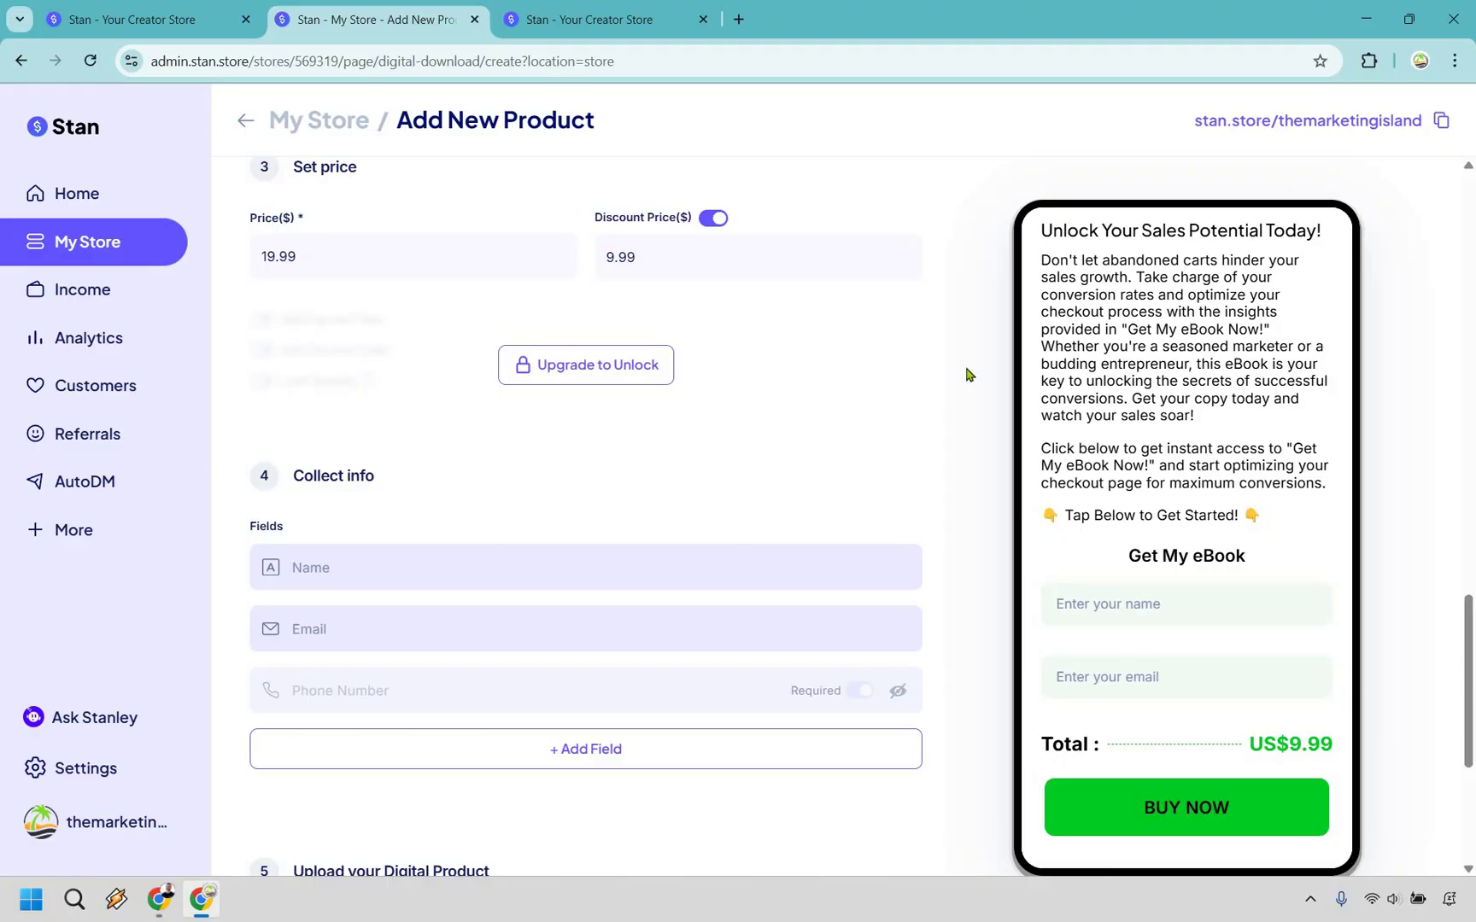
scroll(967, 374, "down", 2)
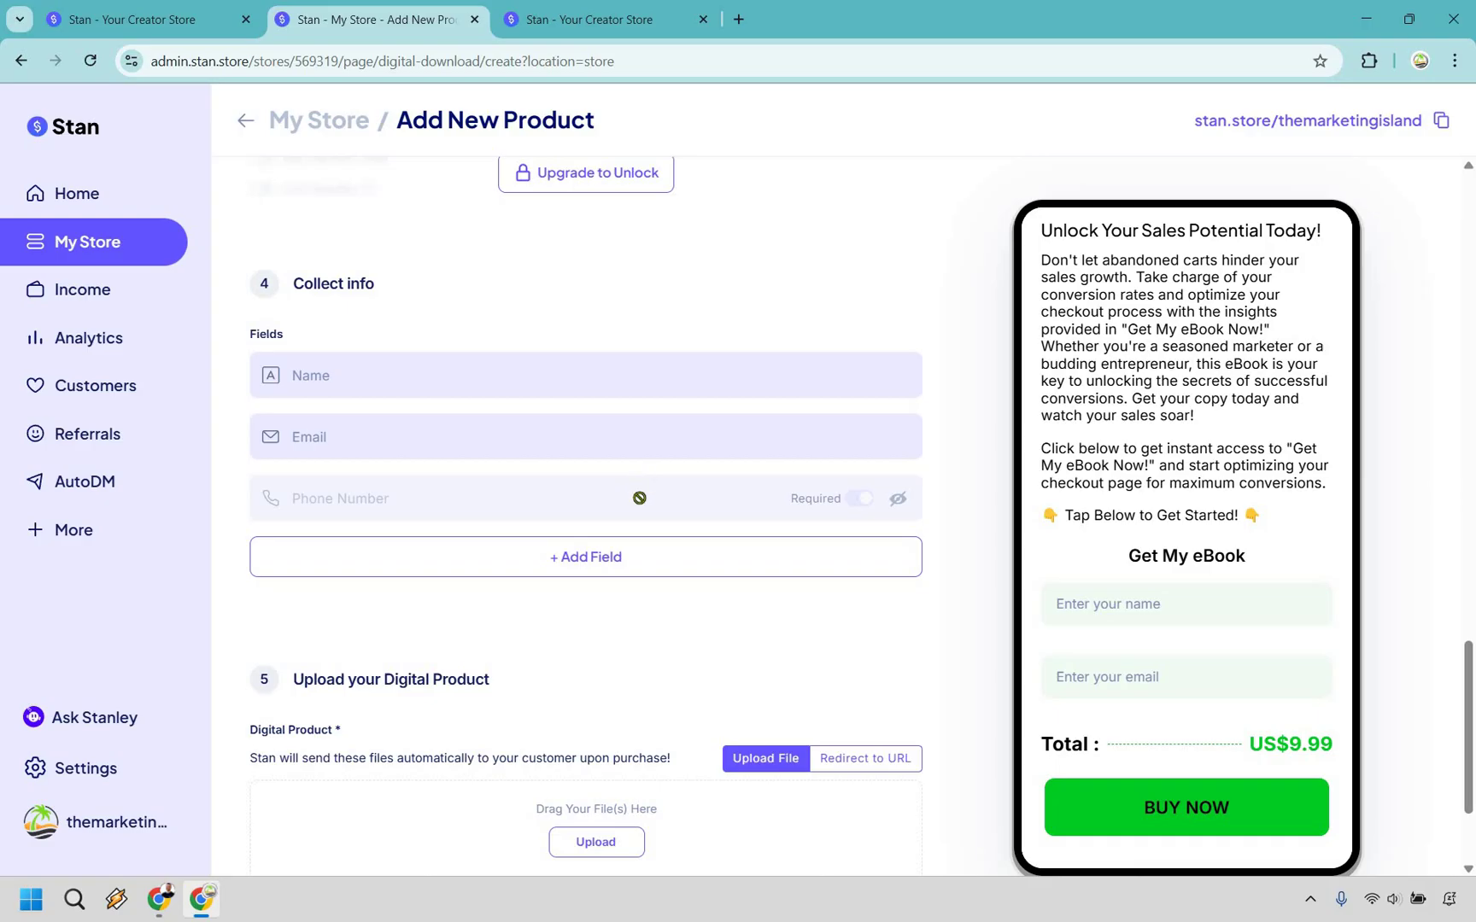
Upload ITM.pdf as the digital product file and publish Checkout Optimizer Pro.
left_click(646, 571)
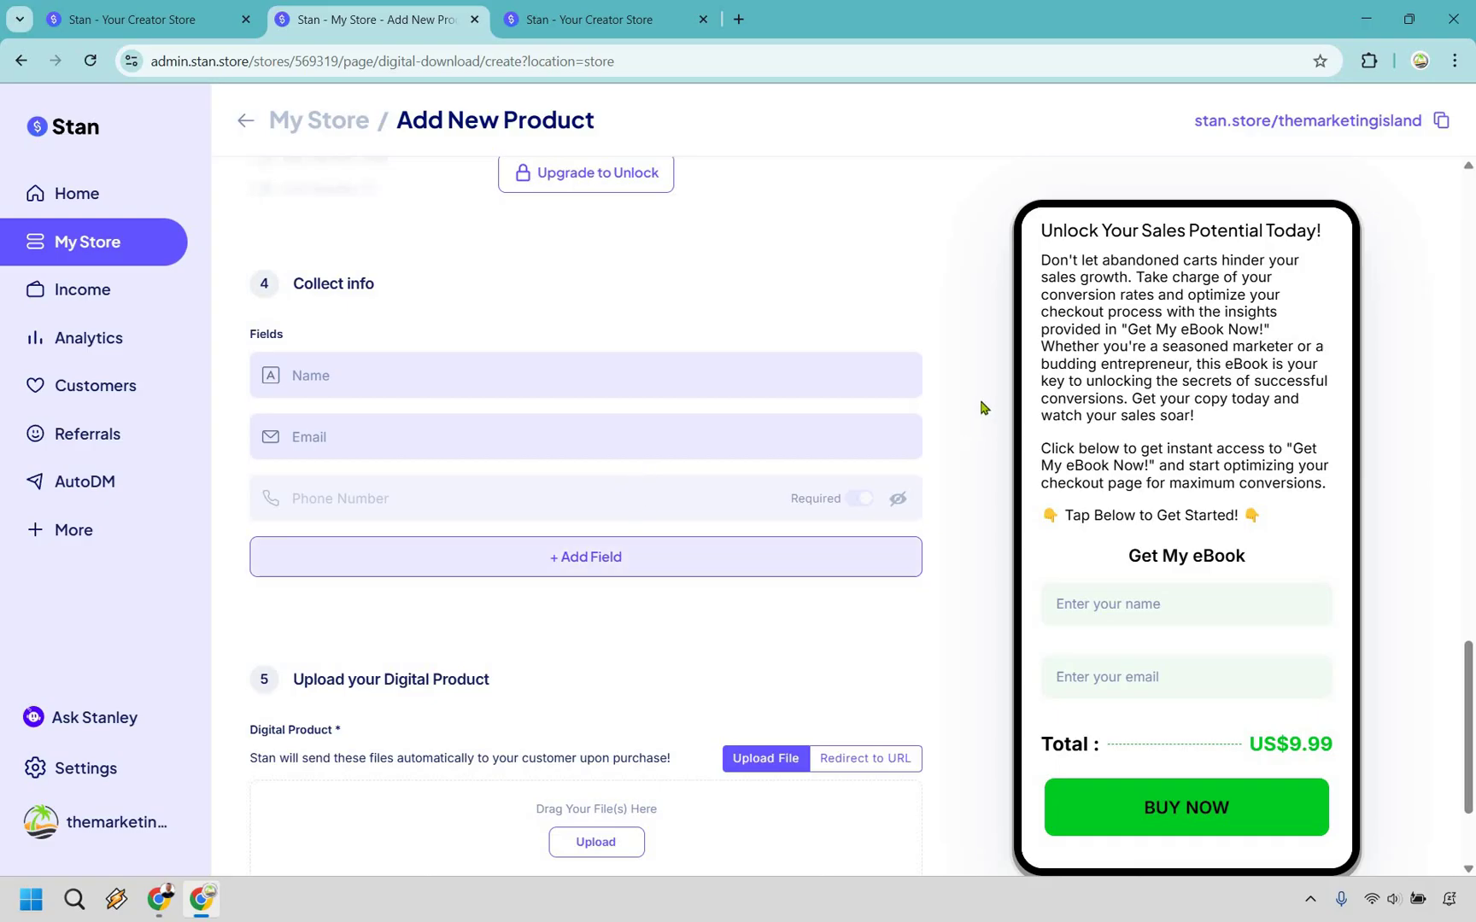
scroll(980, 407, "down", 3)
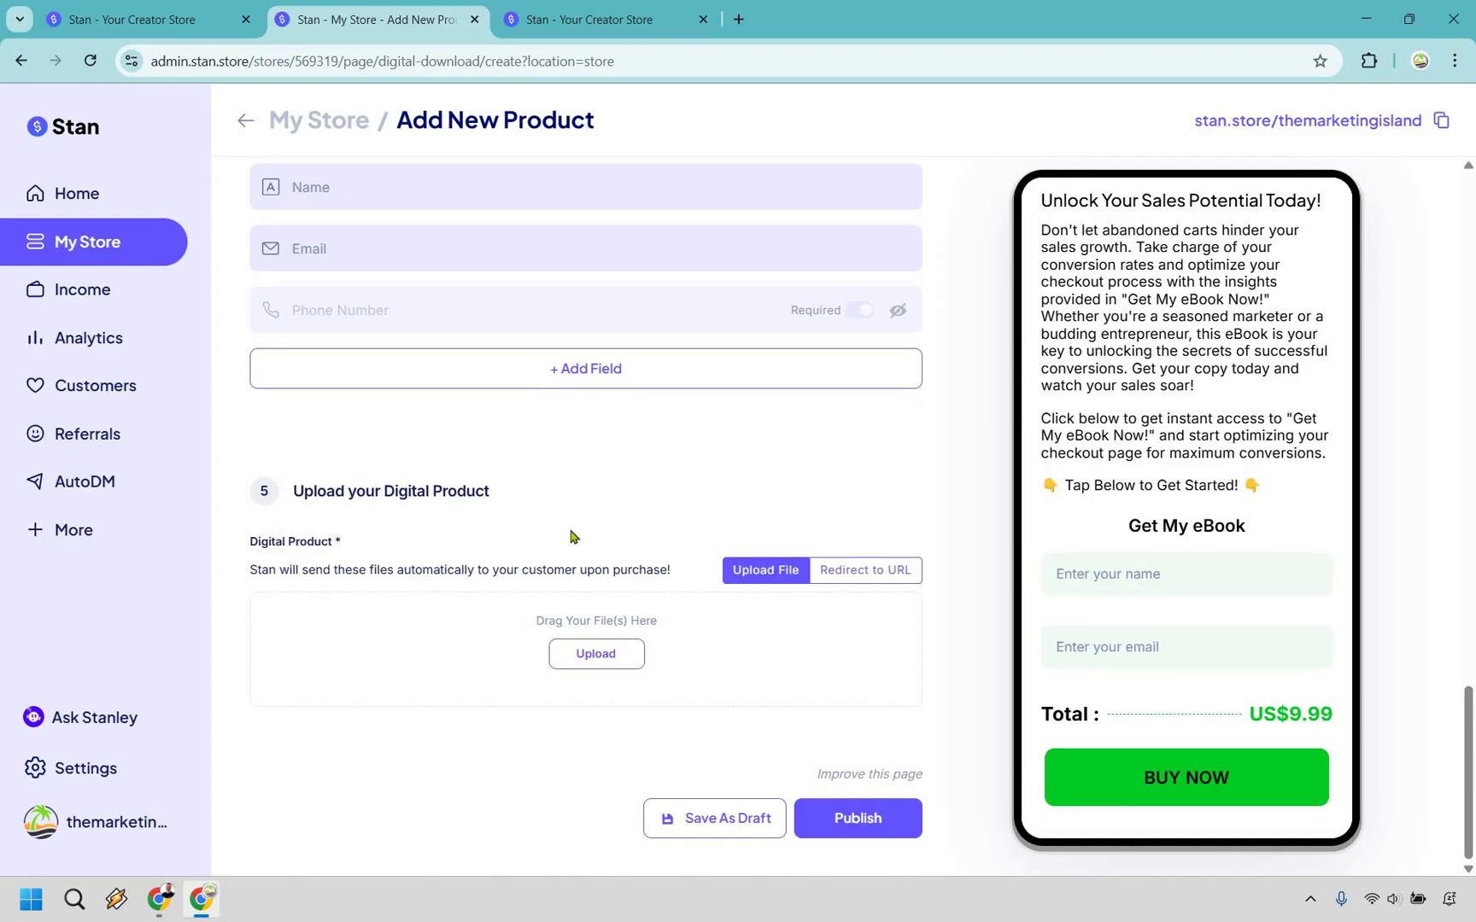
left_click(592, 653)
left_click(852, 581)
left_click(618, 656)
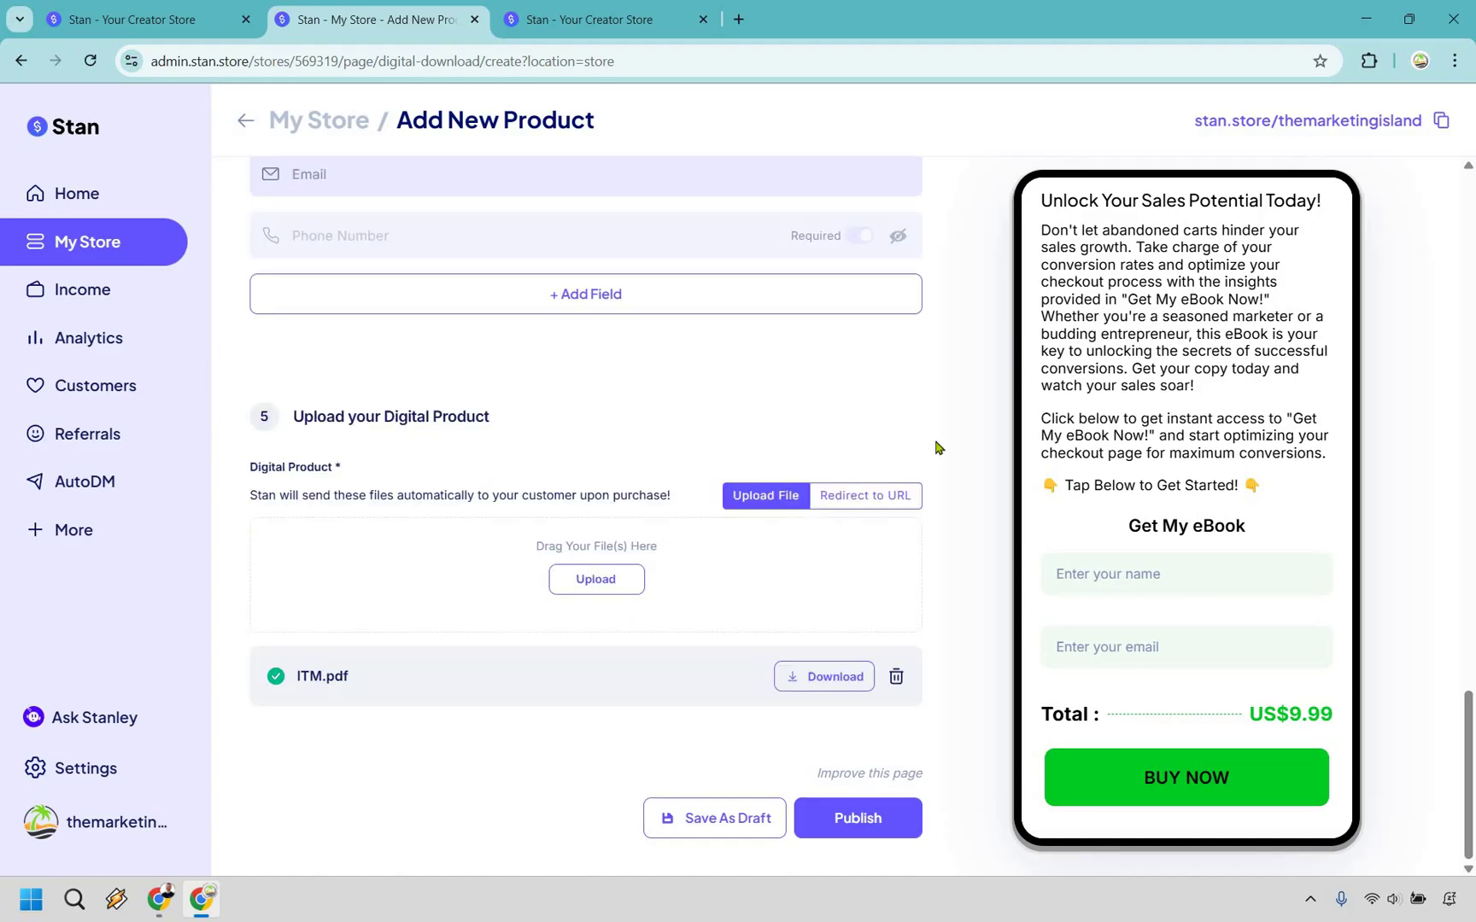
left_click(874, 818)
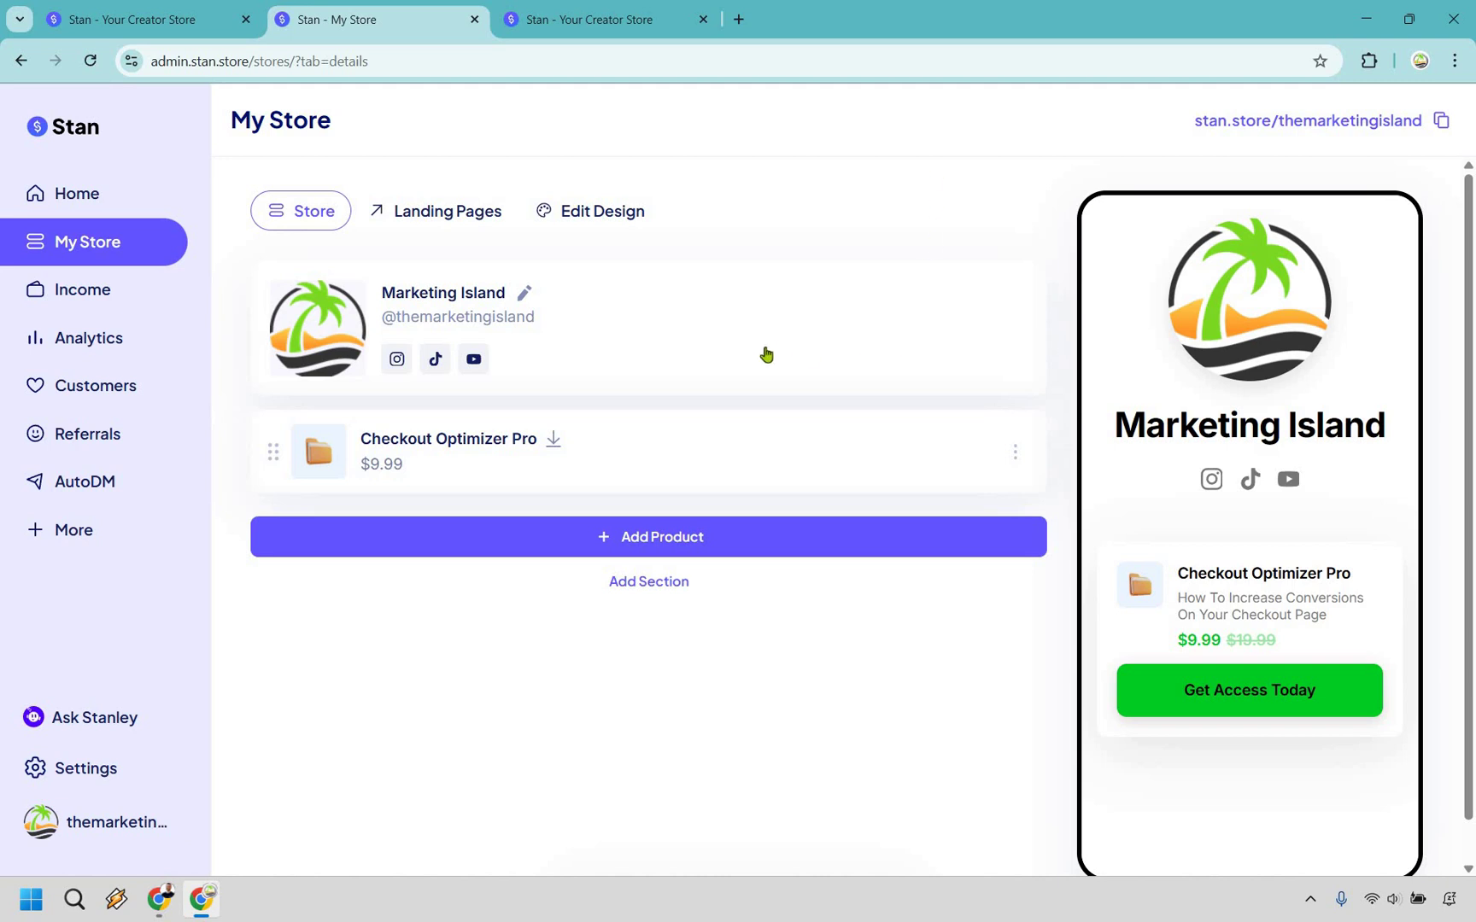
Open Checkout Optimizer Pro's options and expand, then collapse, the Add Reviews section.
left_click(436, 444)
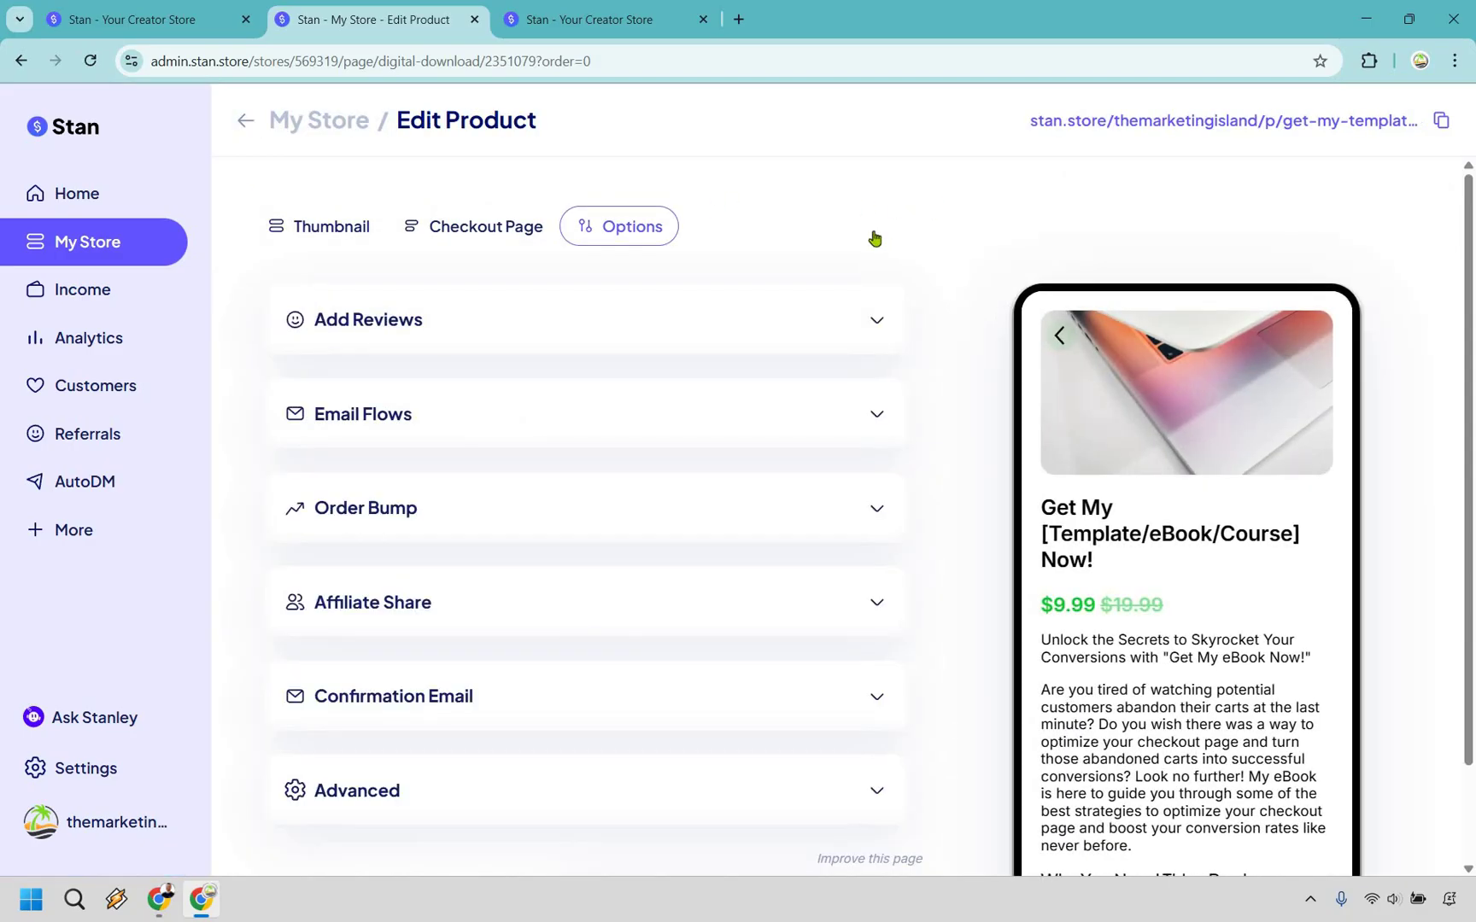
scroll(876, 237, "down", 2)
left_click(878, 239)
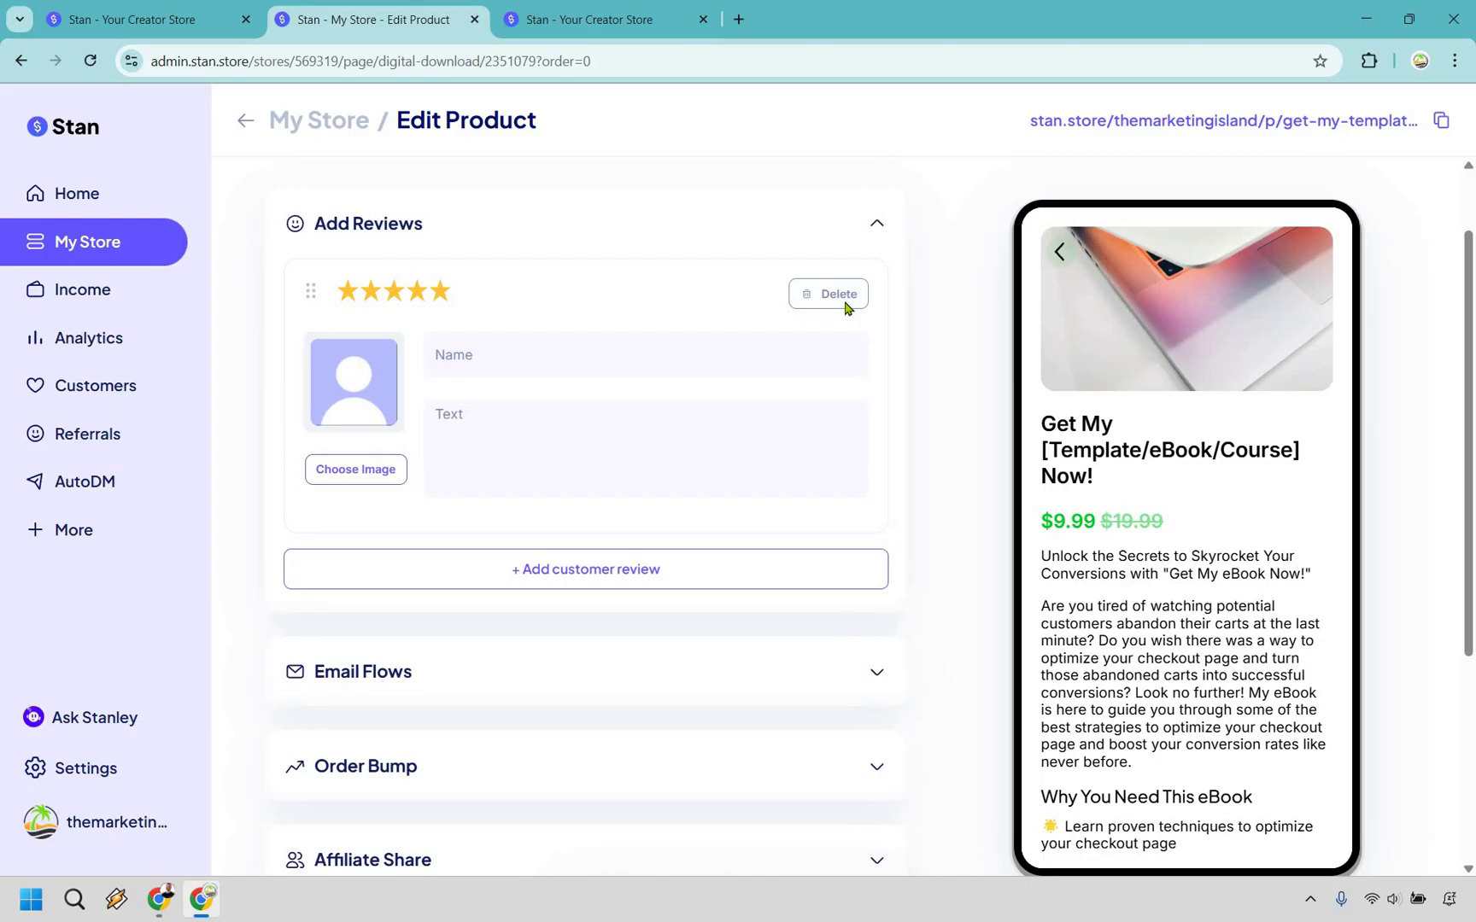
left_click(875, 218)
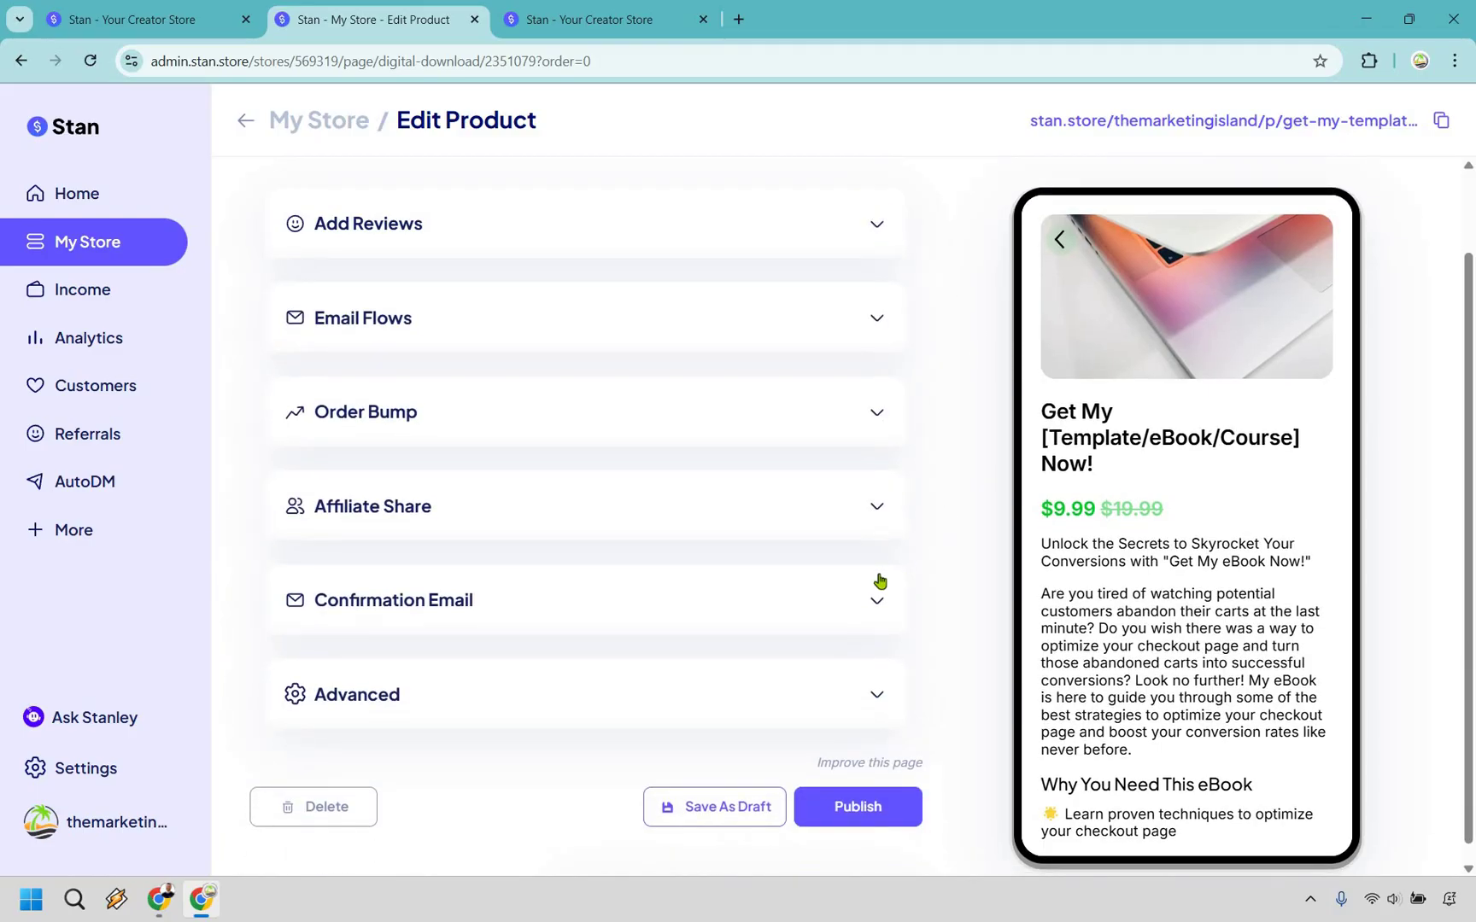
Review the Confirmation Email subject and body, then return to the My Store overview.
scroll(902, 562, "down", 1)
left_click(902, 561)
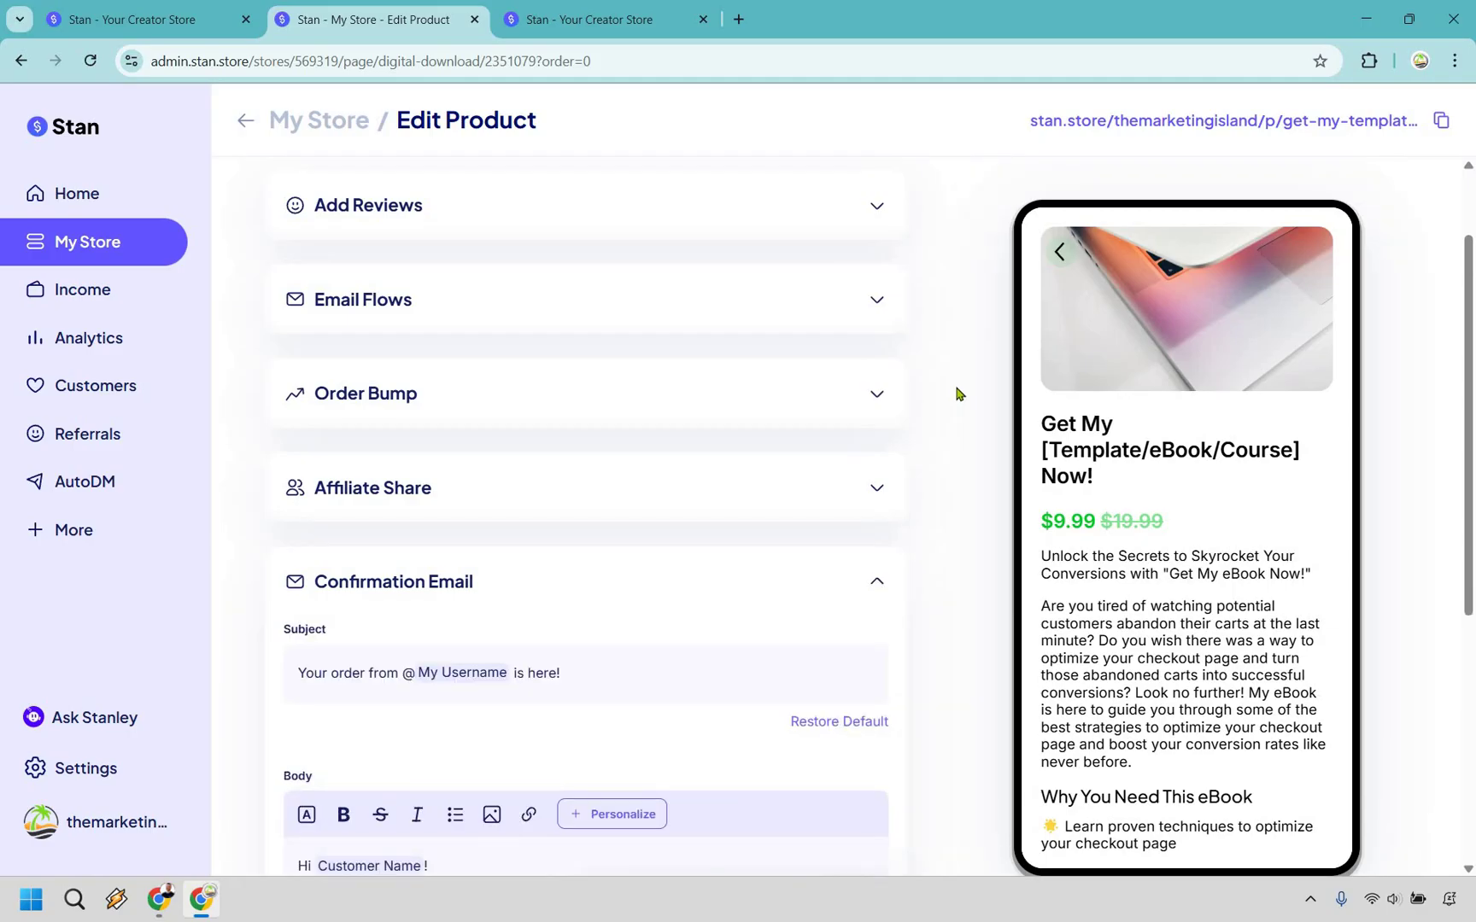
scroll(954, 392, "down", 3)
scroll(944, 359, "down", 1)
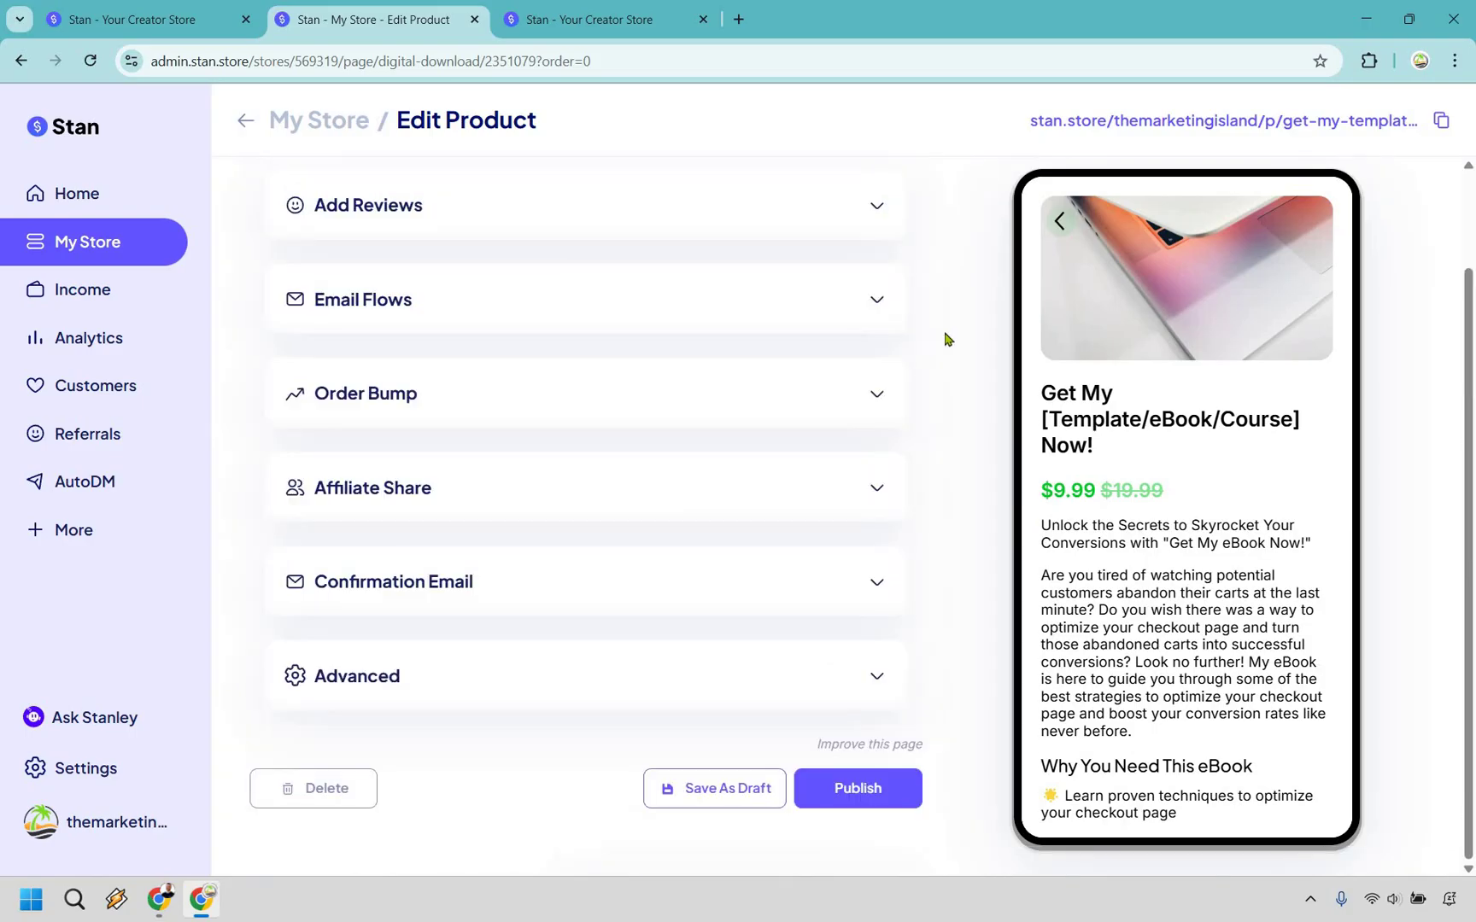
scroll(946, 337, "up", 2)
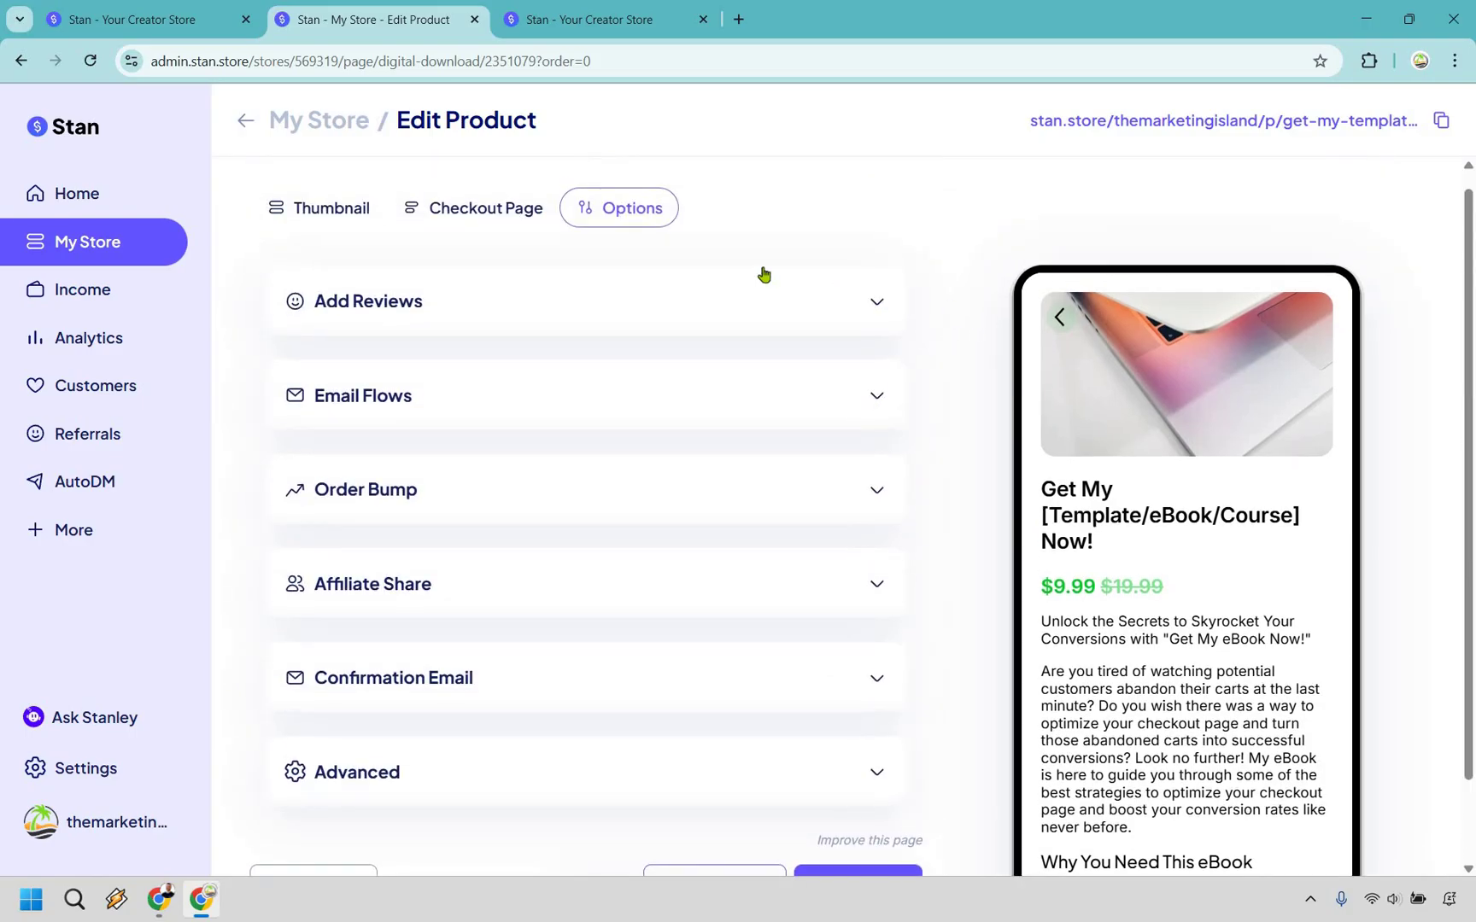
scroll(761, 275, "down", 1)
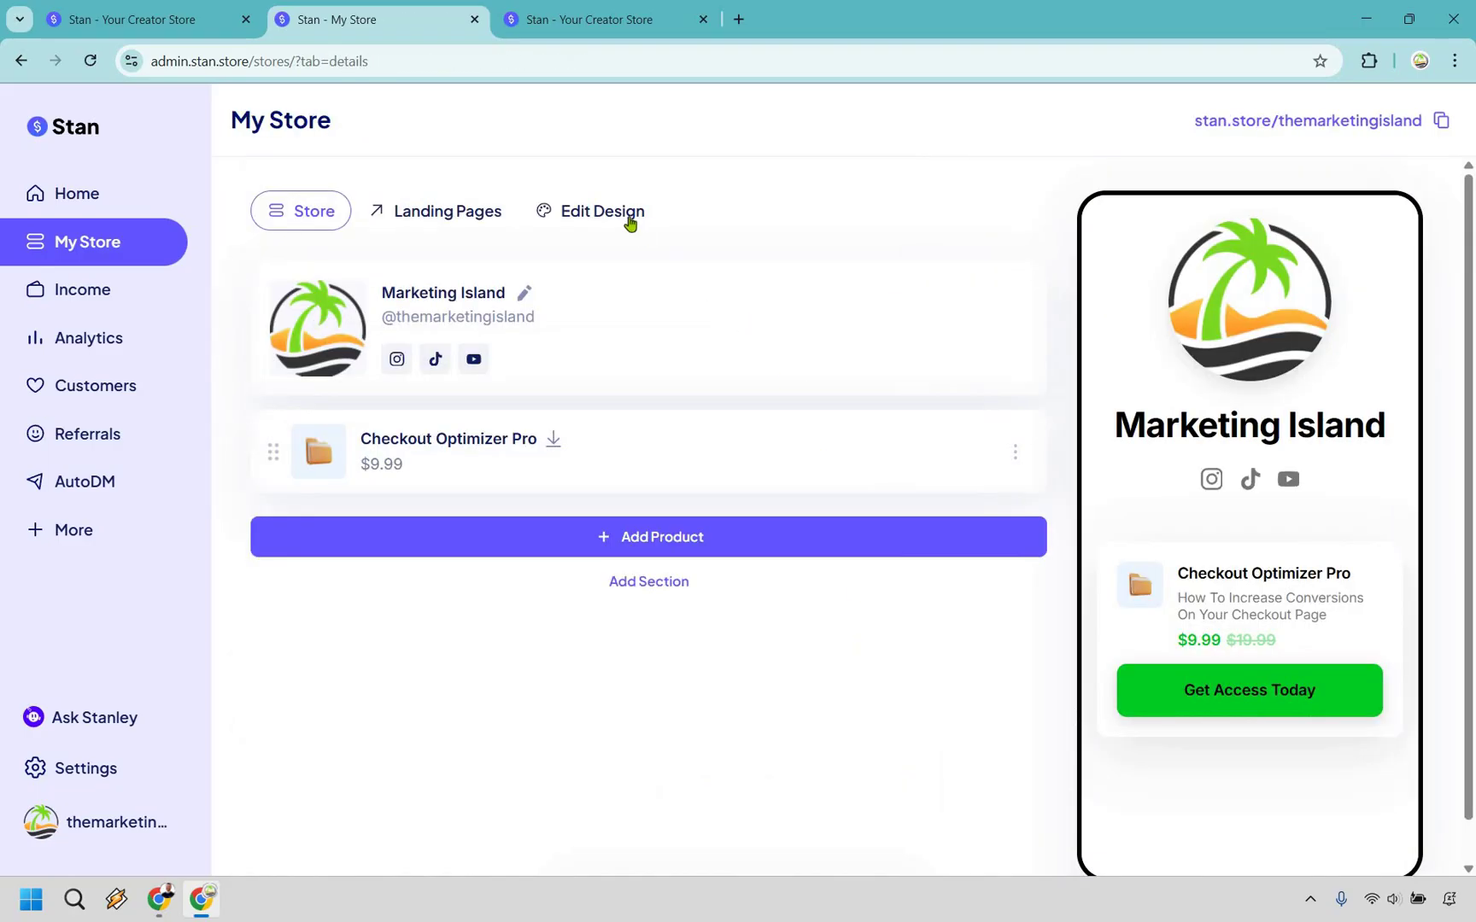
Open Edit Design and preview the Nightview, Material, Spotlight, Eclipse, Coach Trish and Stan Classic themes.
left_click(841, 202)
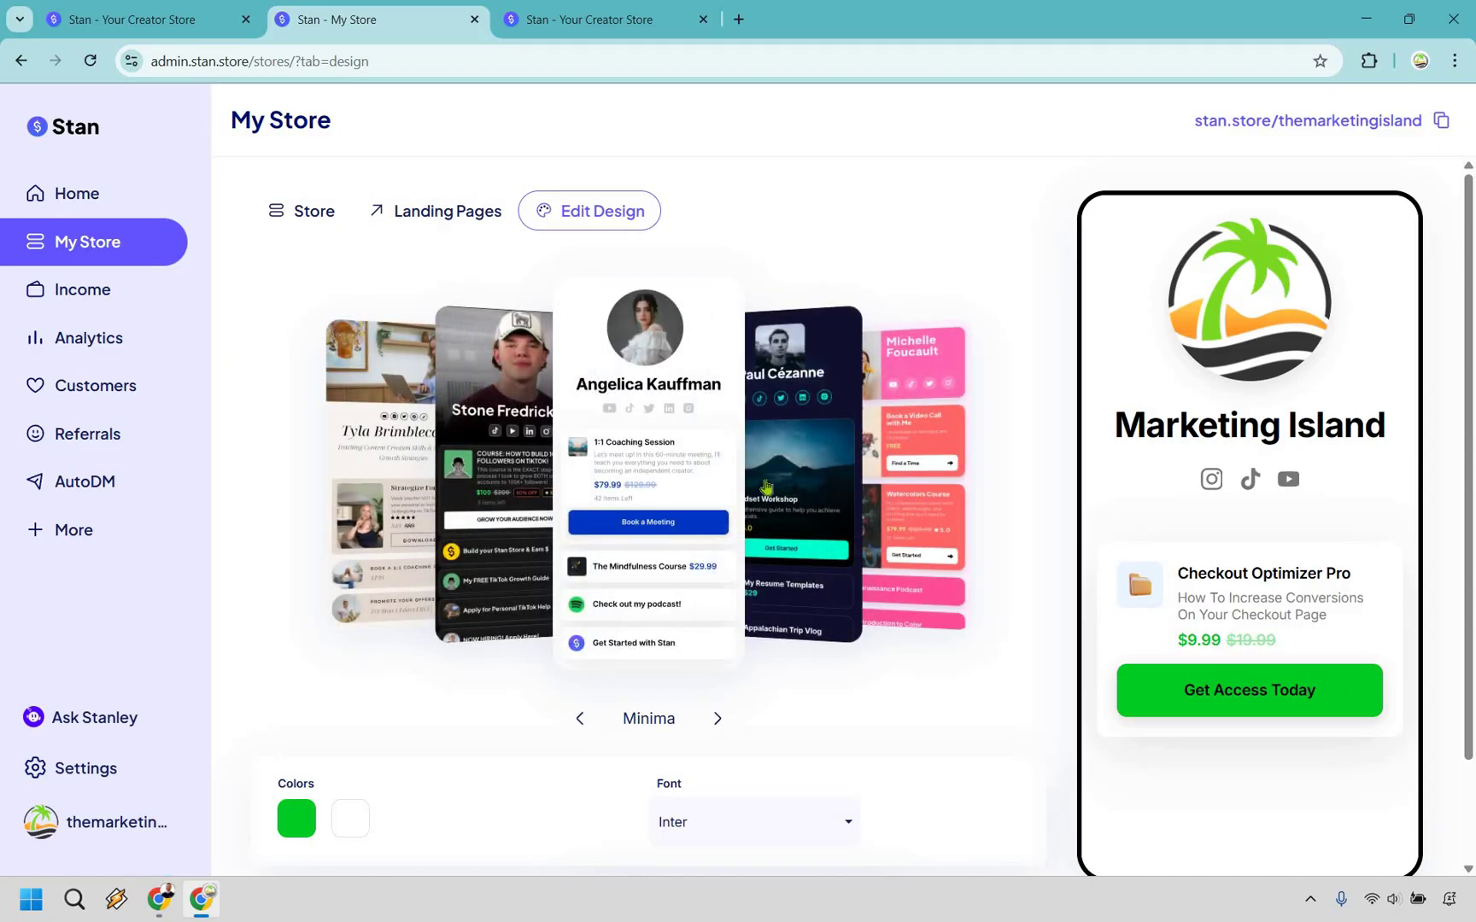
left_click(718, 720)
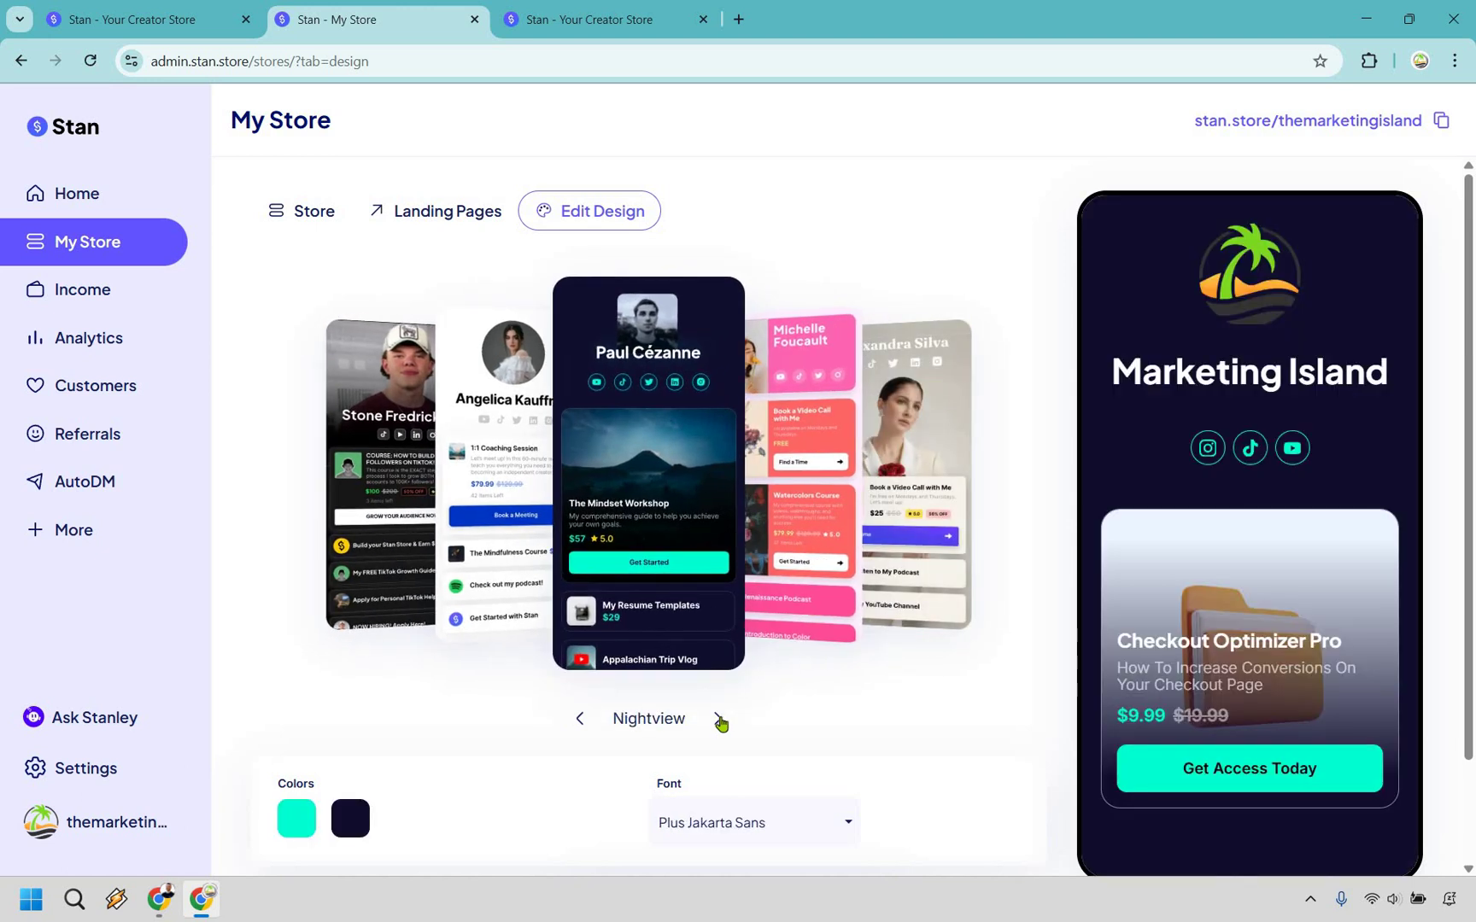
left_click(720, 722)
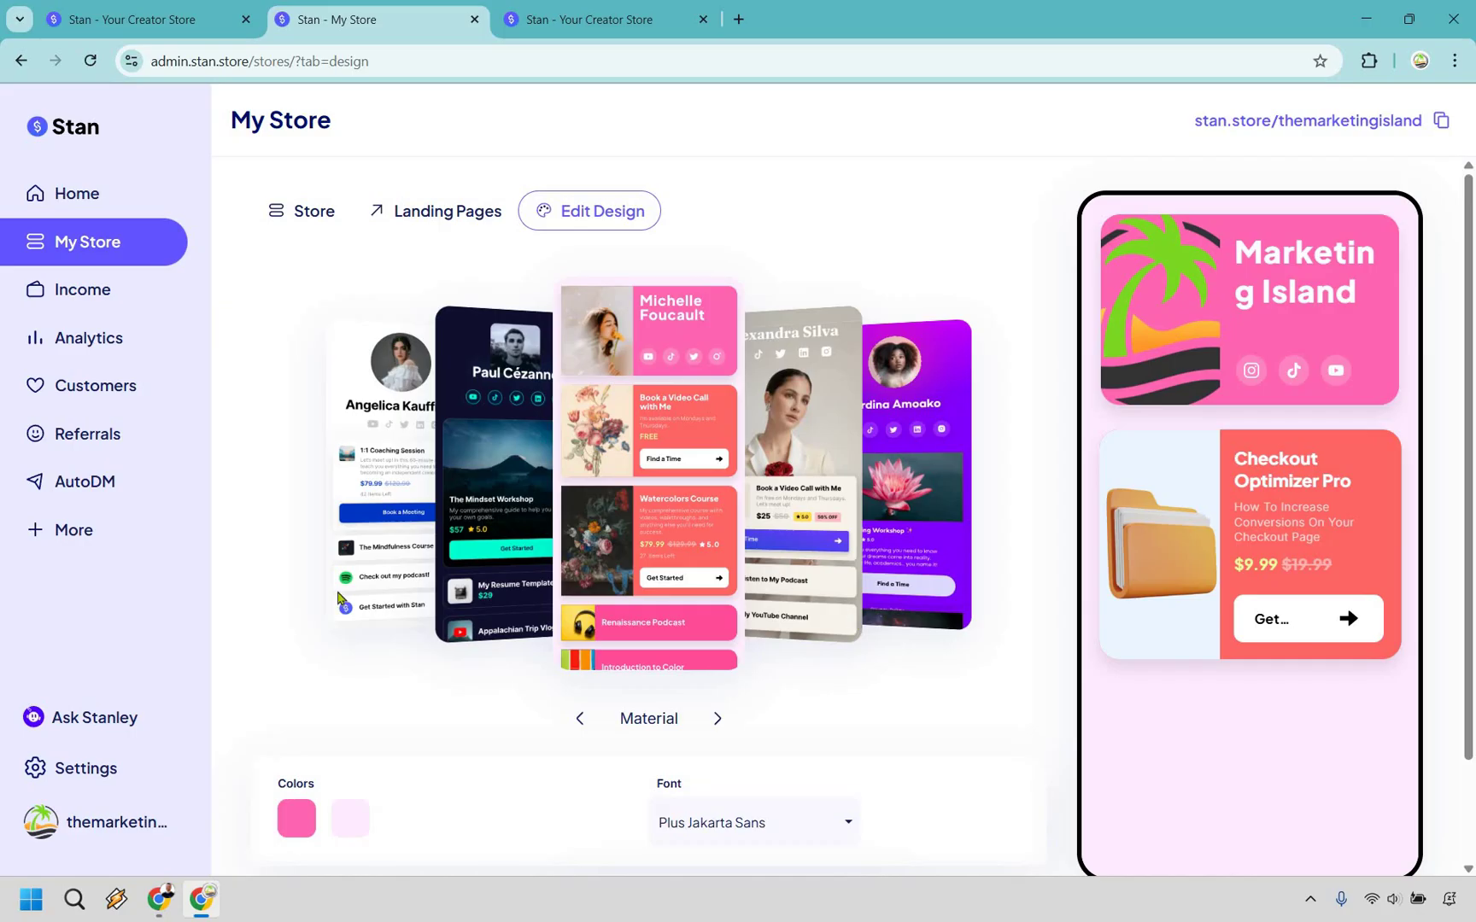
scroll(352, 724, "down", 2)
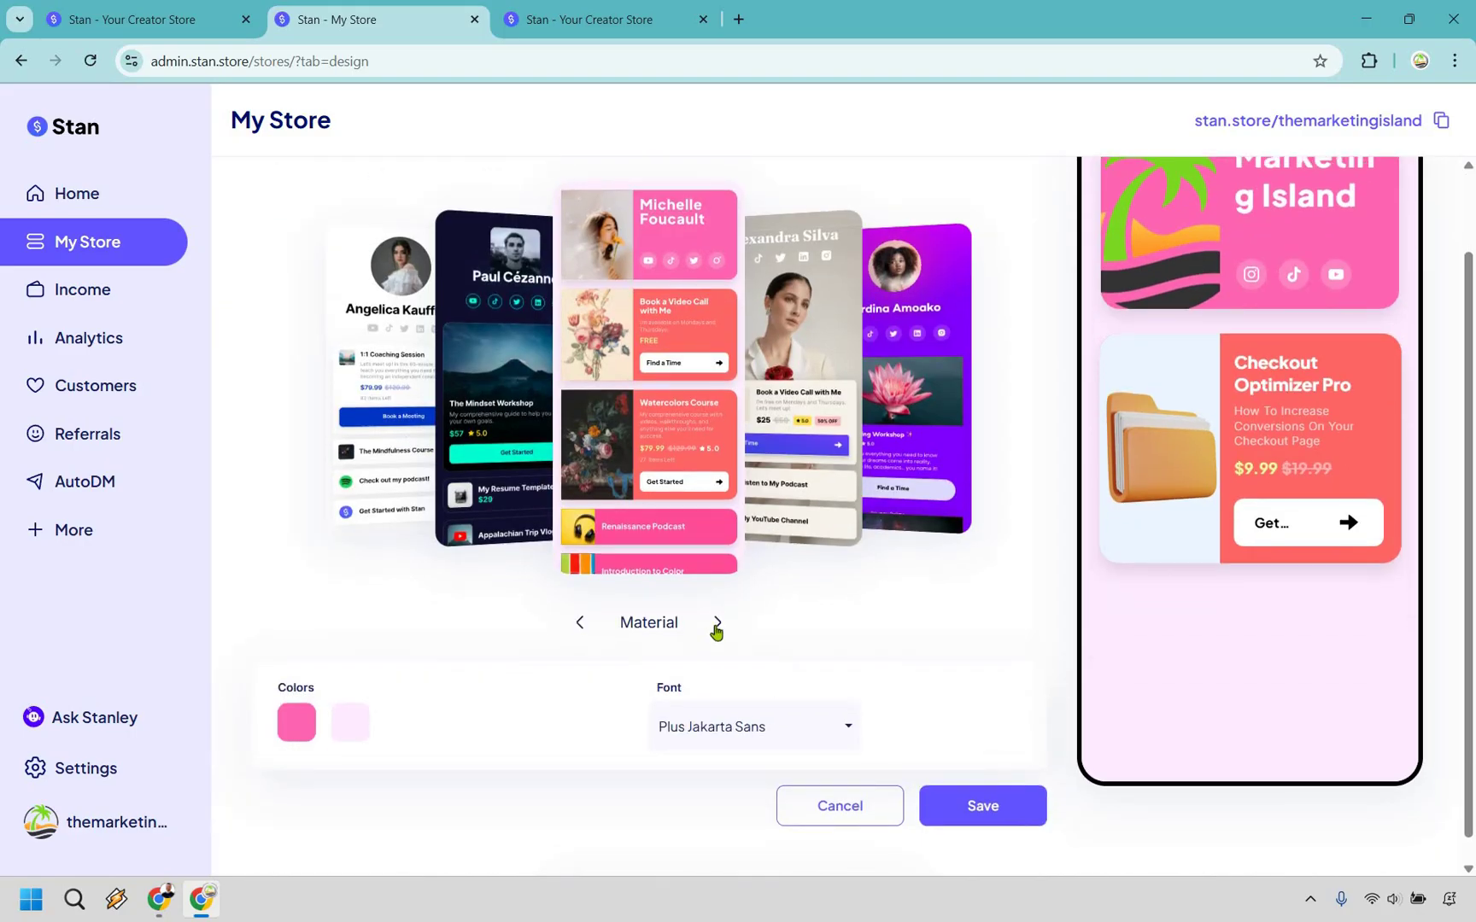
left_click(716, 628)
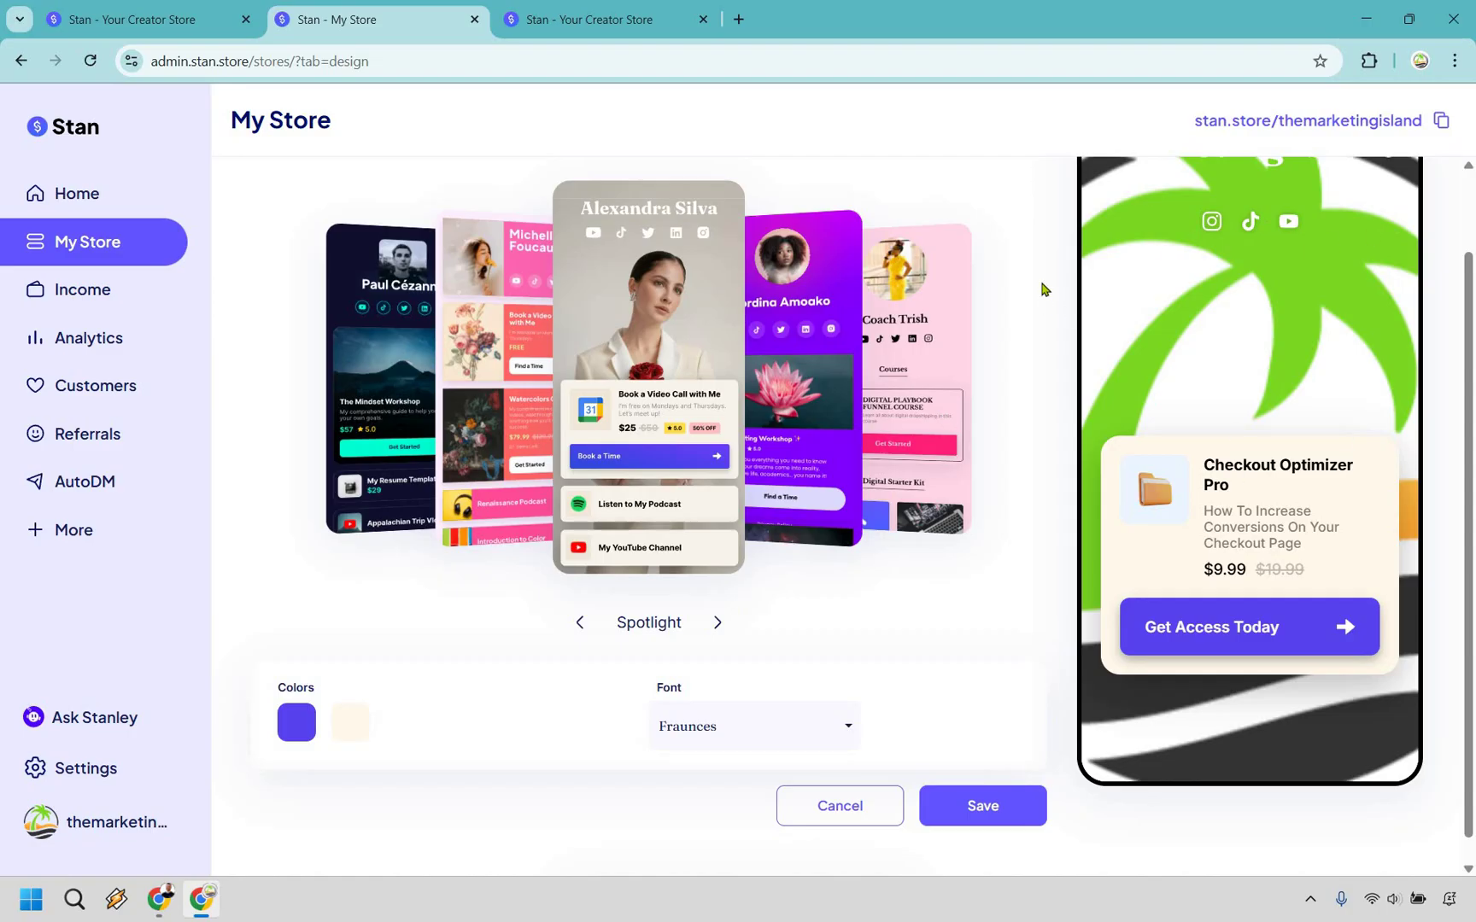
left_click(718, 624)
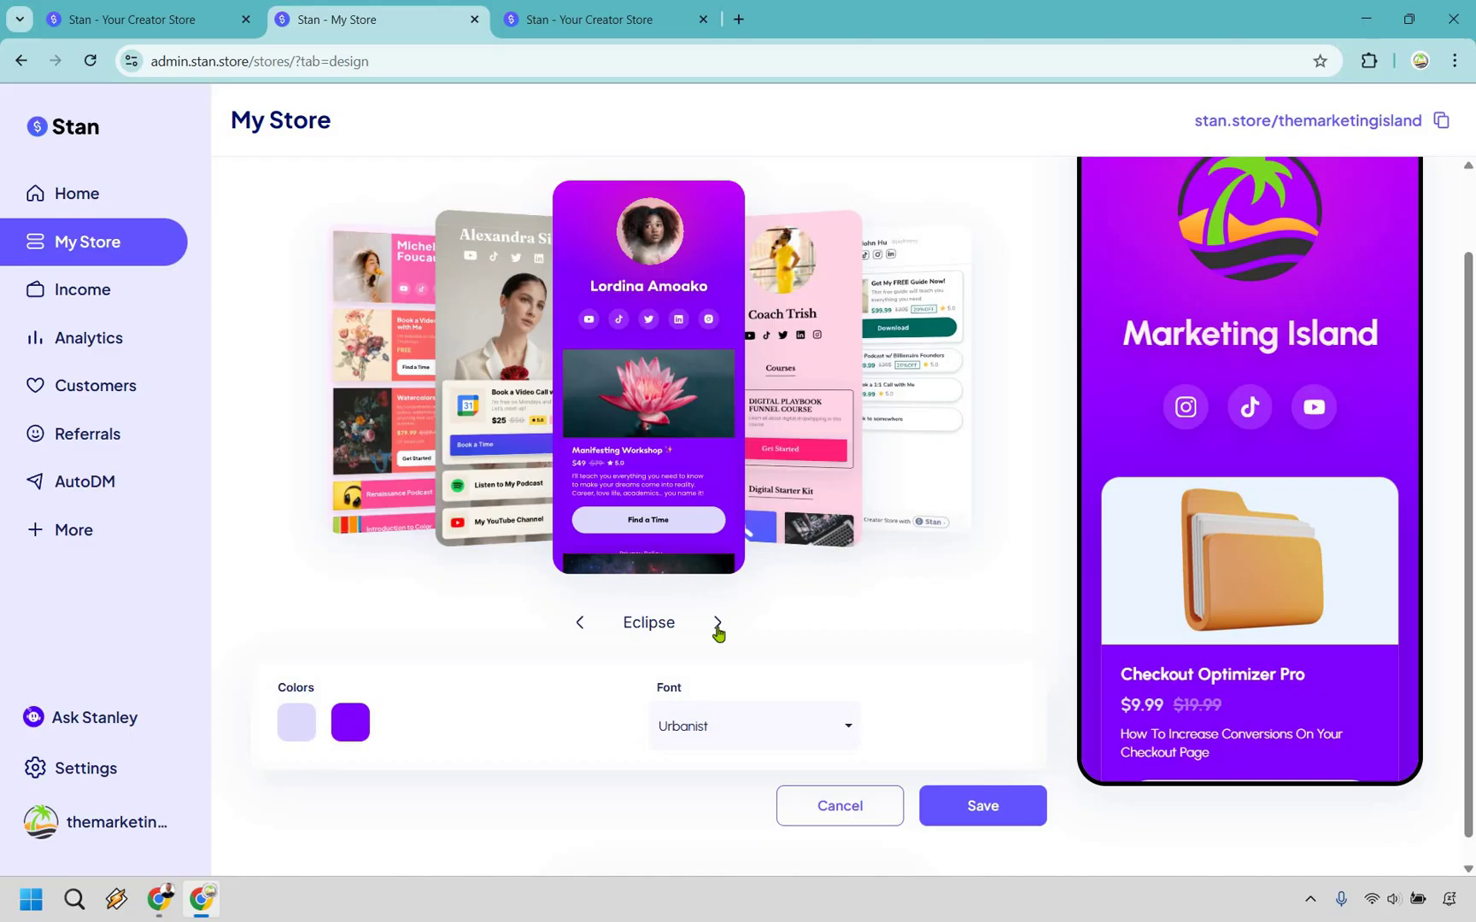
left_click(718, 623)
left_click(718, 624)
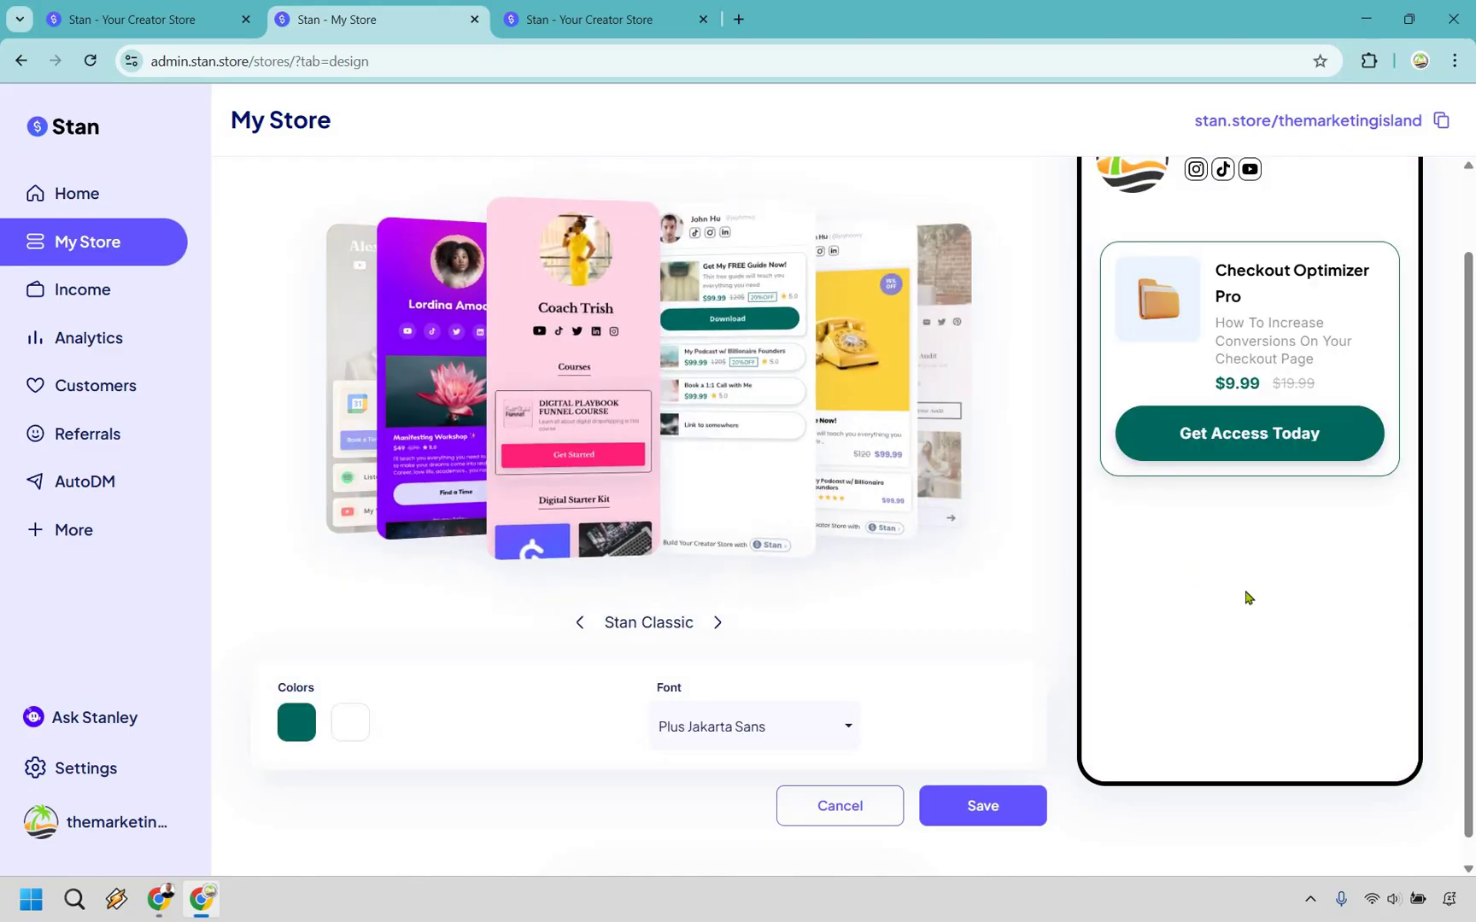
Preview the Moderno, The Kels and The Tyla themes, then cycle back to Minima.
scroll(1025, 358, "up", 2)
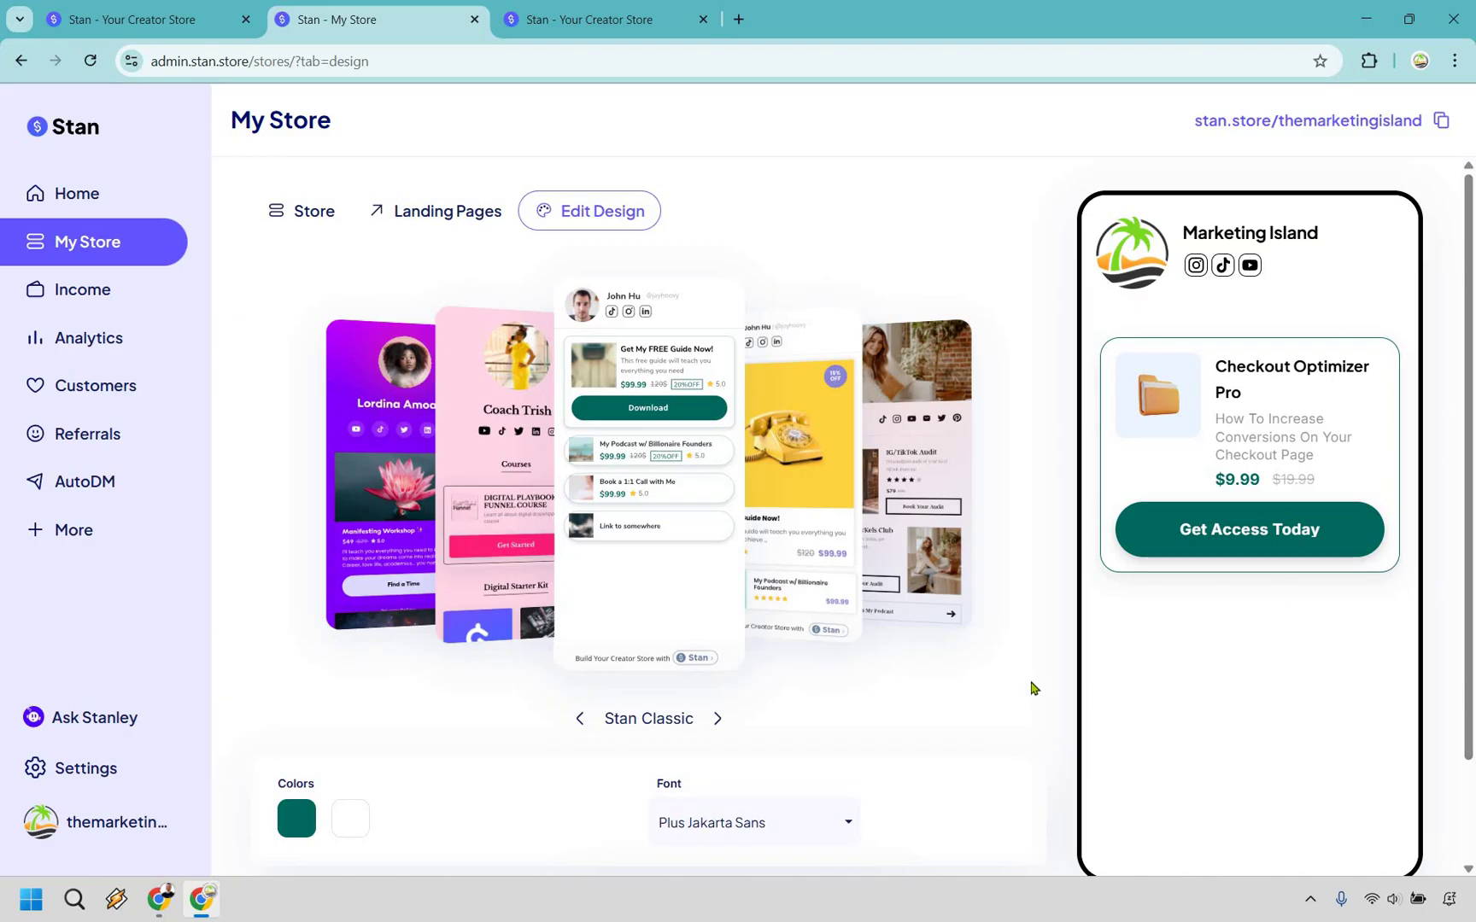
left_click(718, 722)
left_click(717, 722)
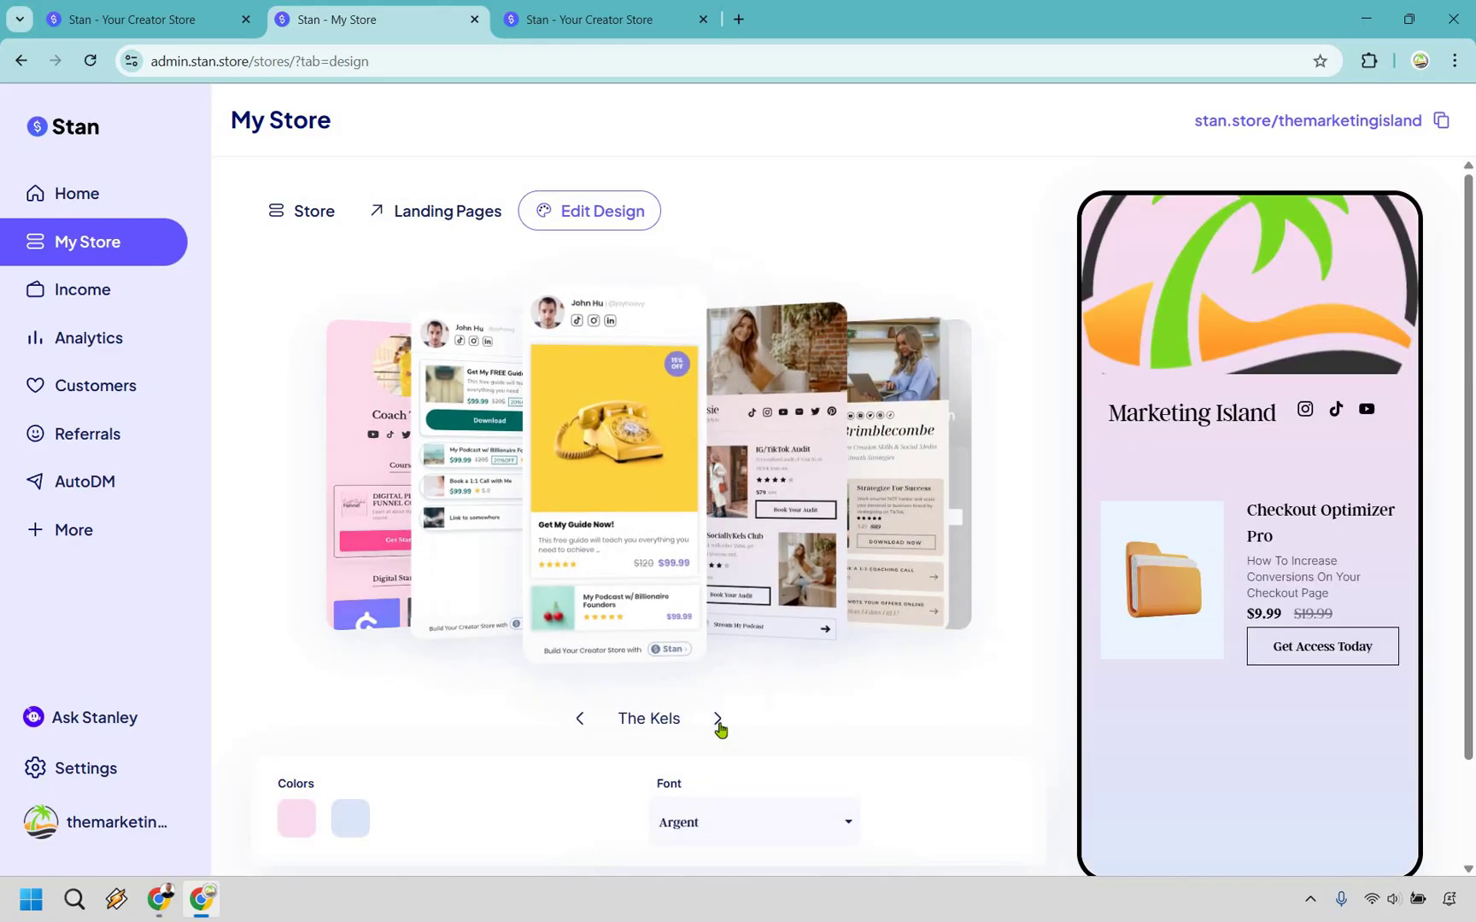
left_click(718, 722)
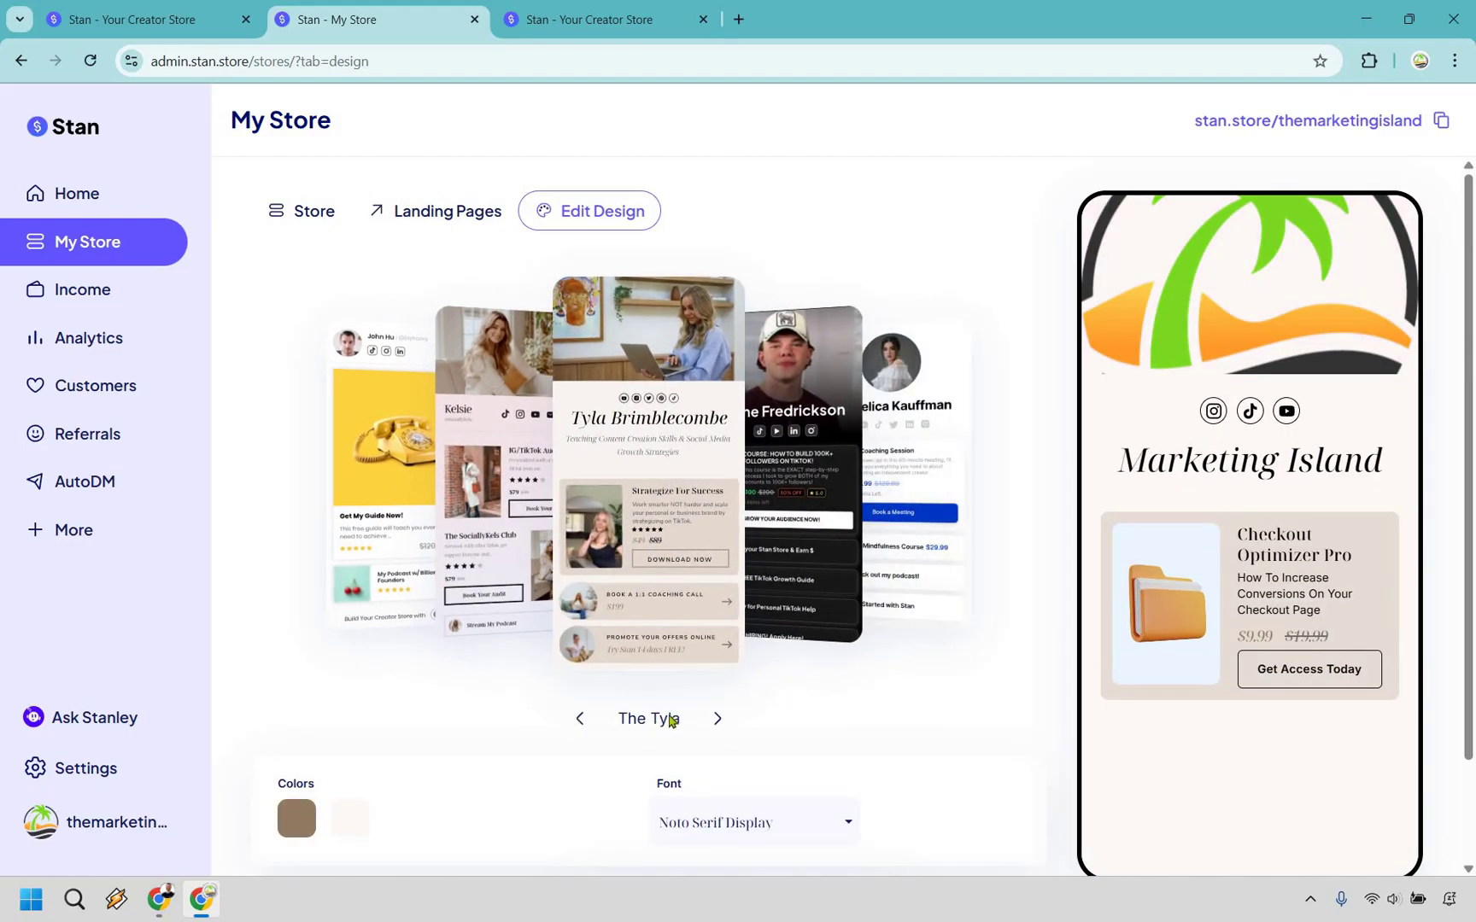
left_click(717, 722)
left_click(717, 720)
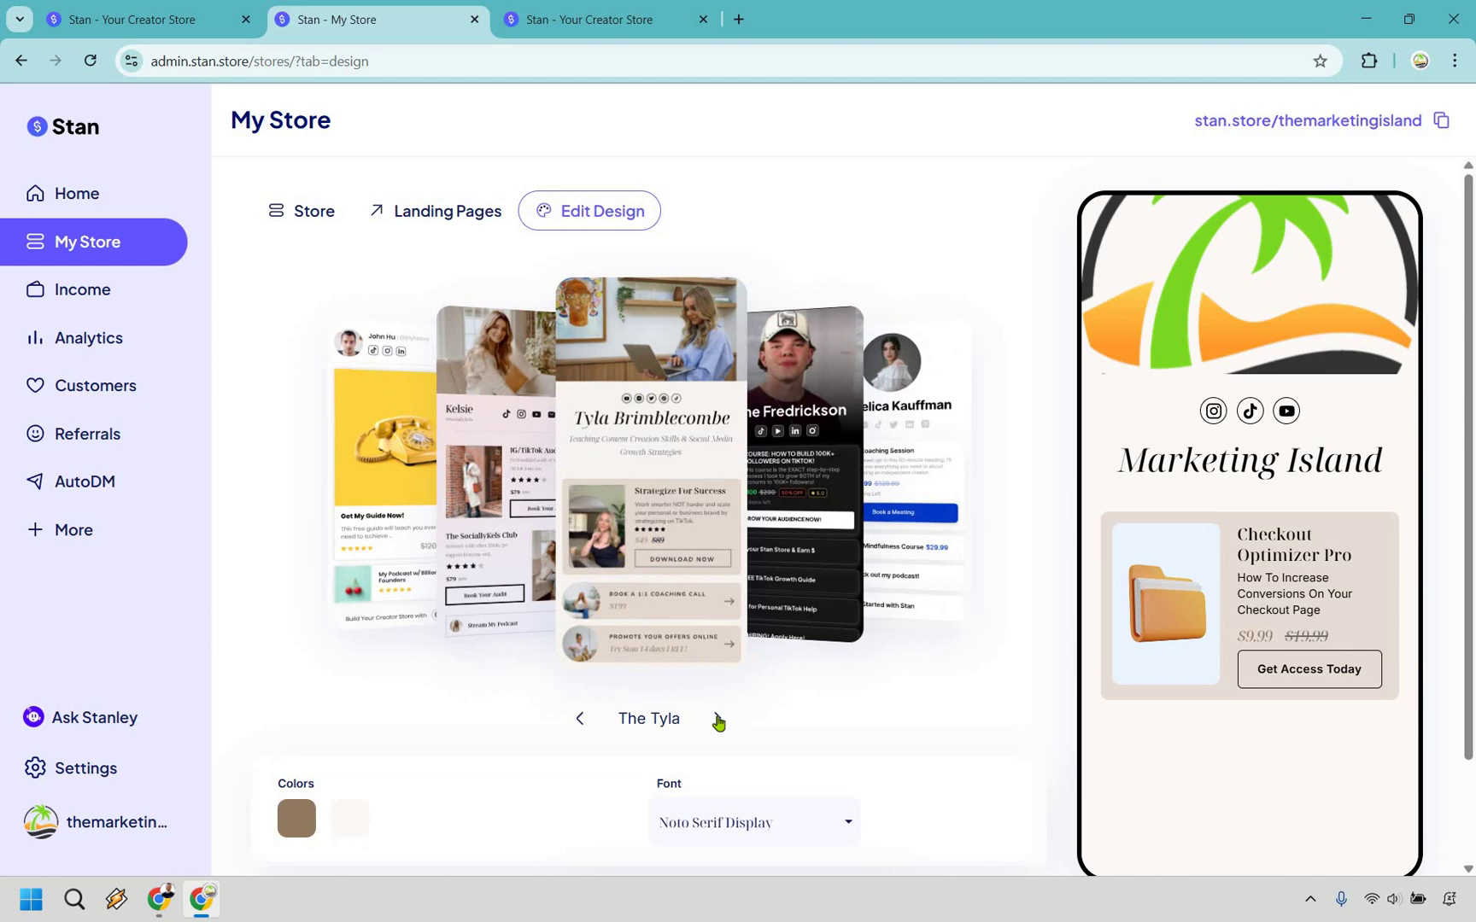
left_click(718, 720)
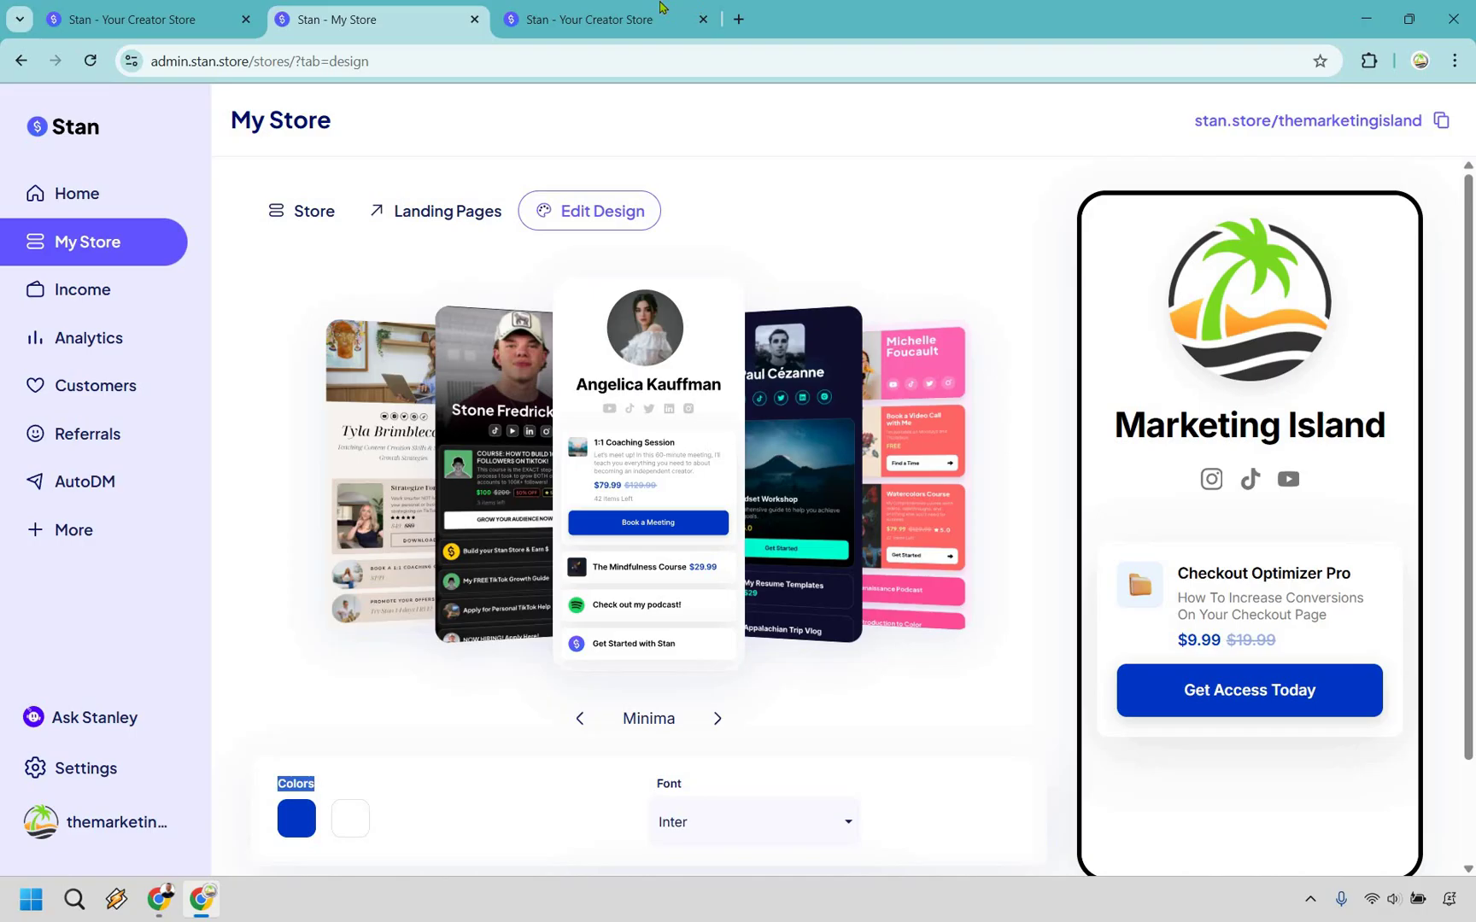
Review the Creator and Creator Pro pricing plans, then return to the 'Meet Your All-in-One Creator Store' homepage.
key("ctrl+Tab")
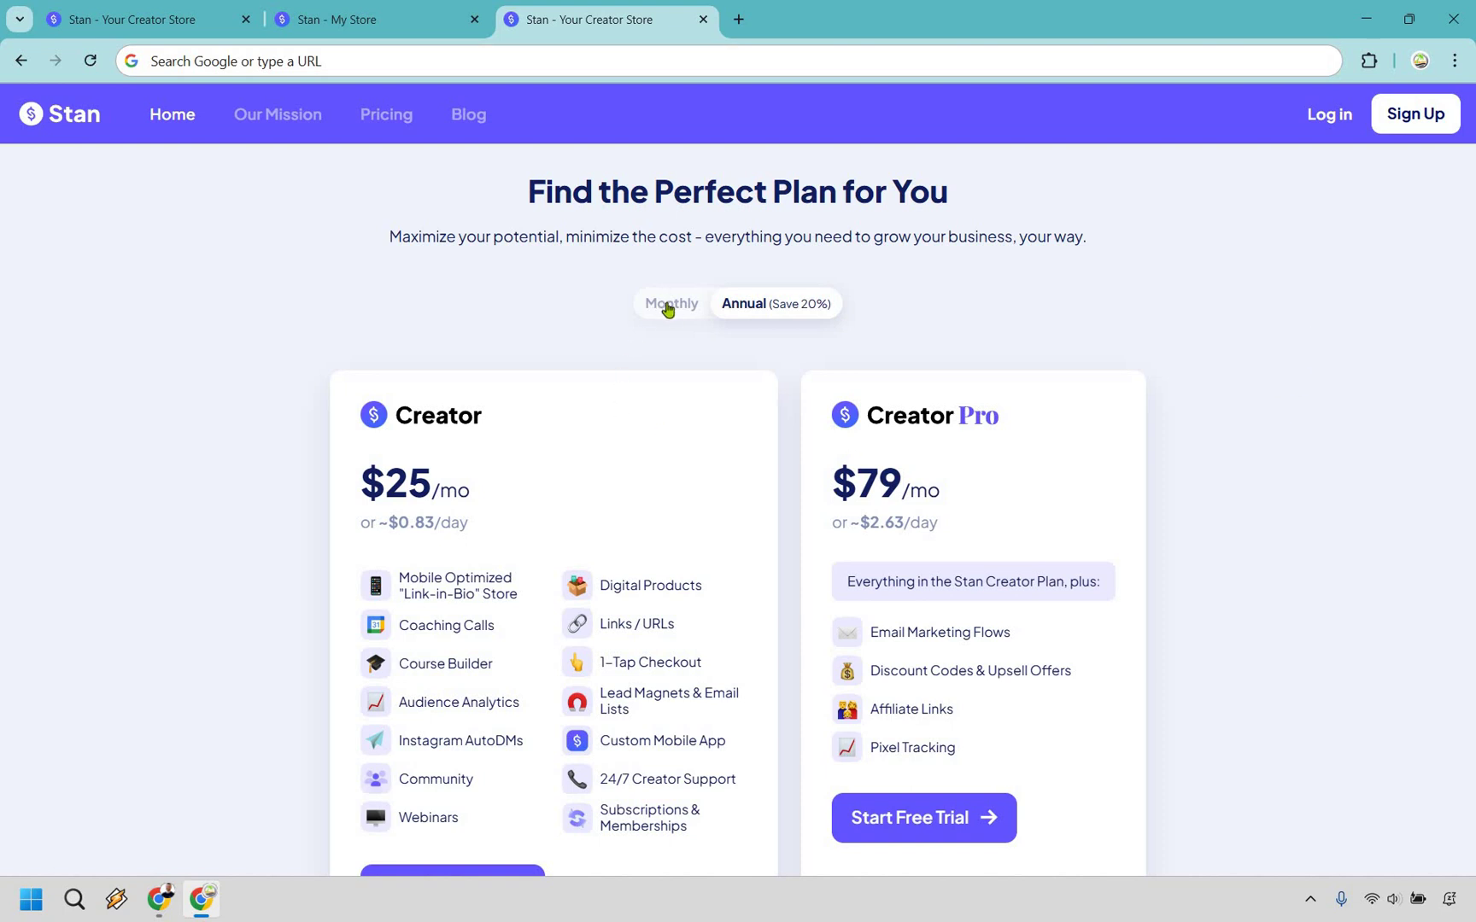
key("ctrl+Tab")
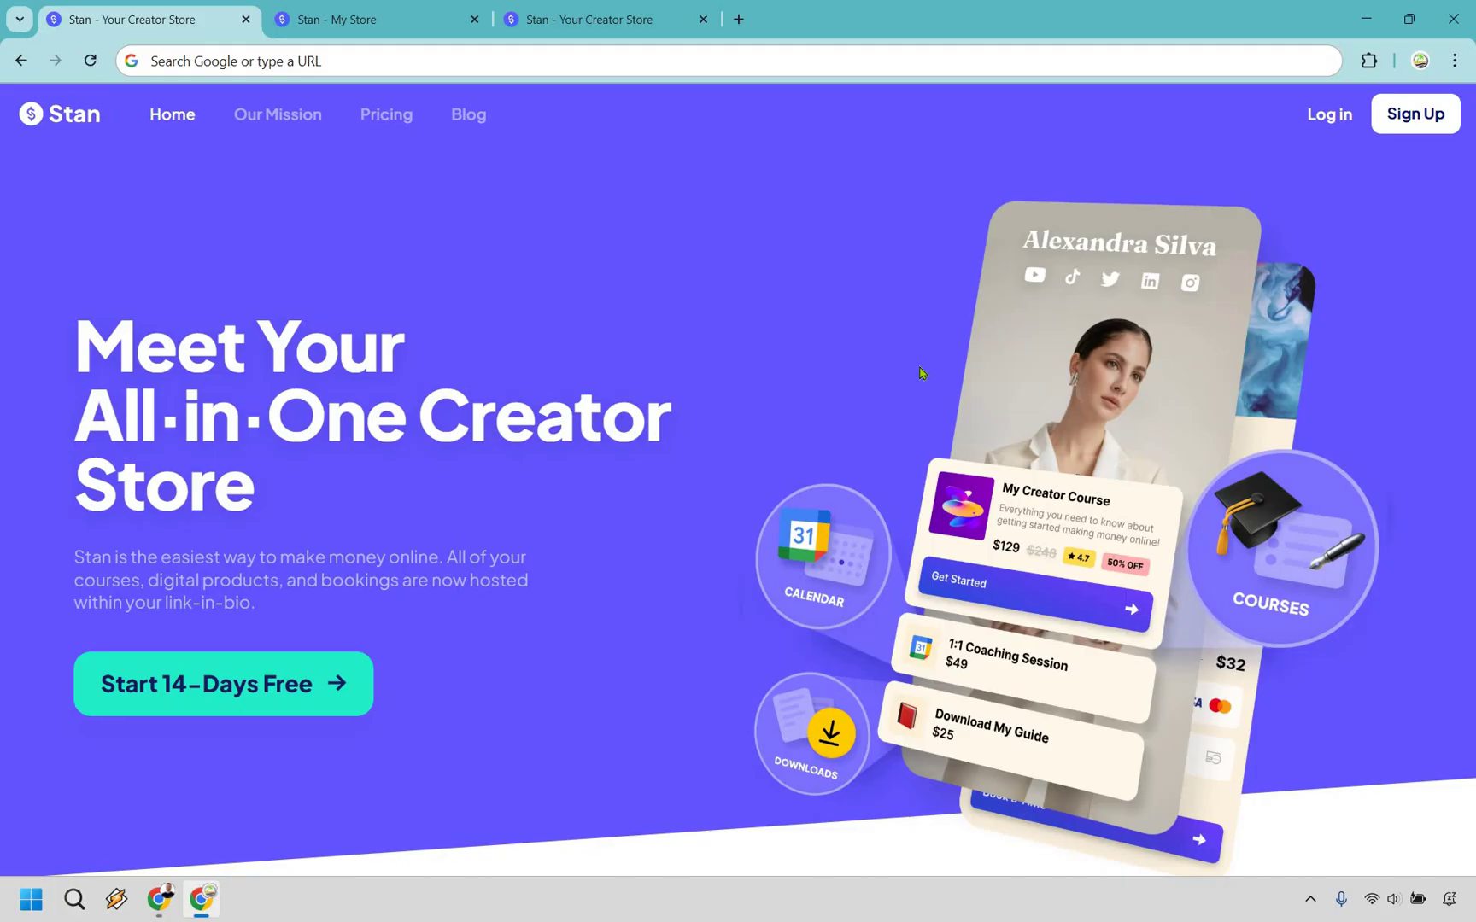
key("ctrl+shift+Tab")
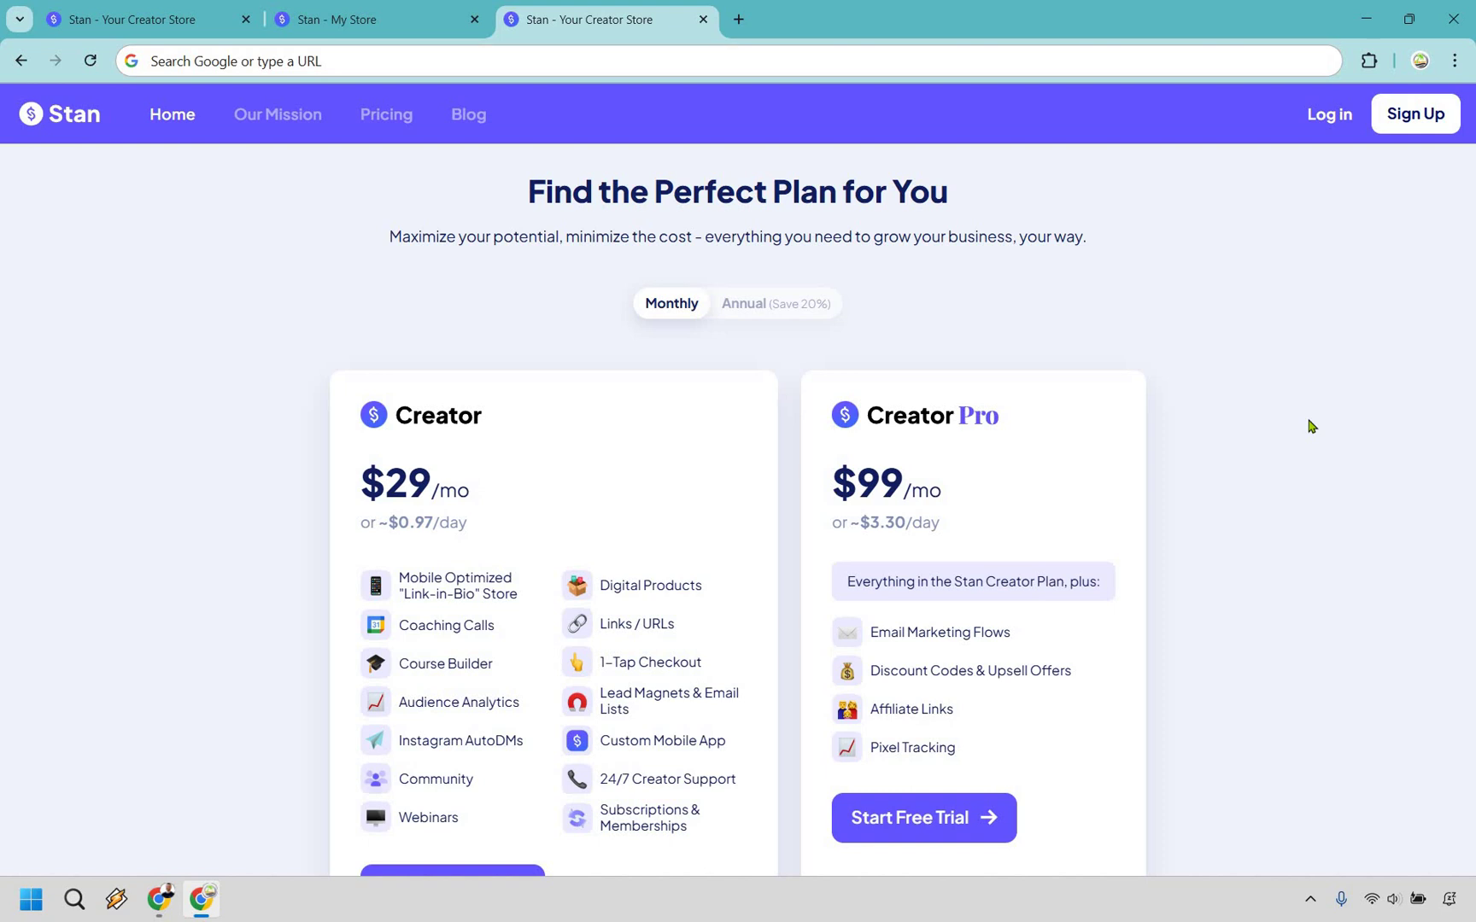
key("ctrl+Tab")
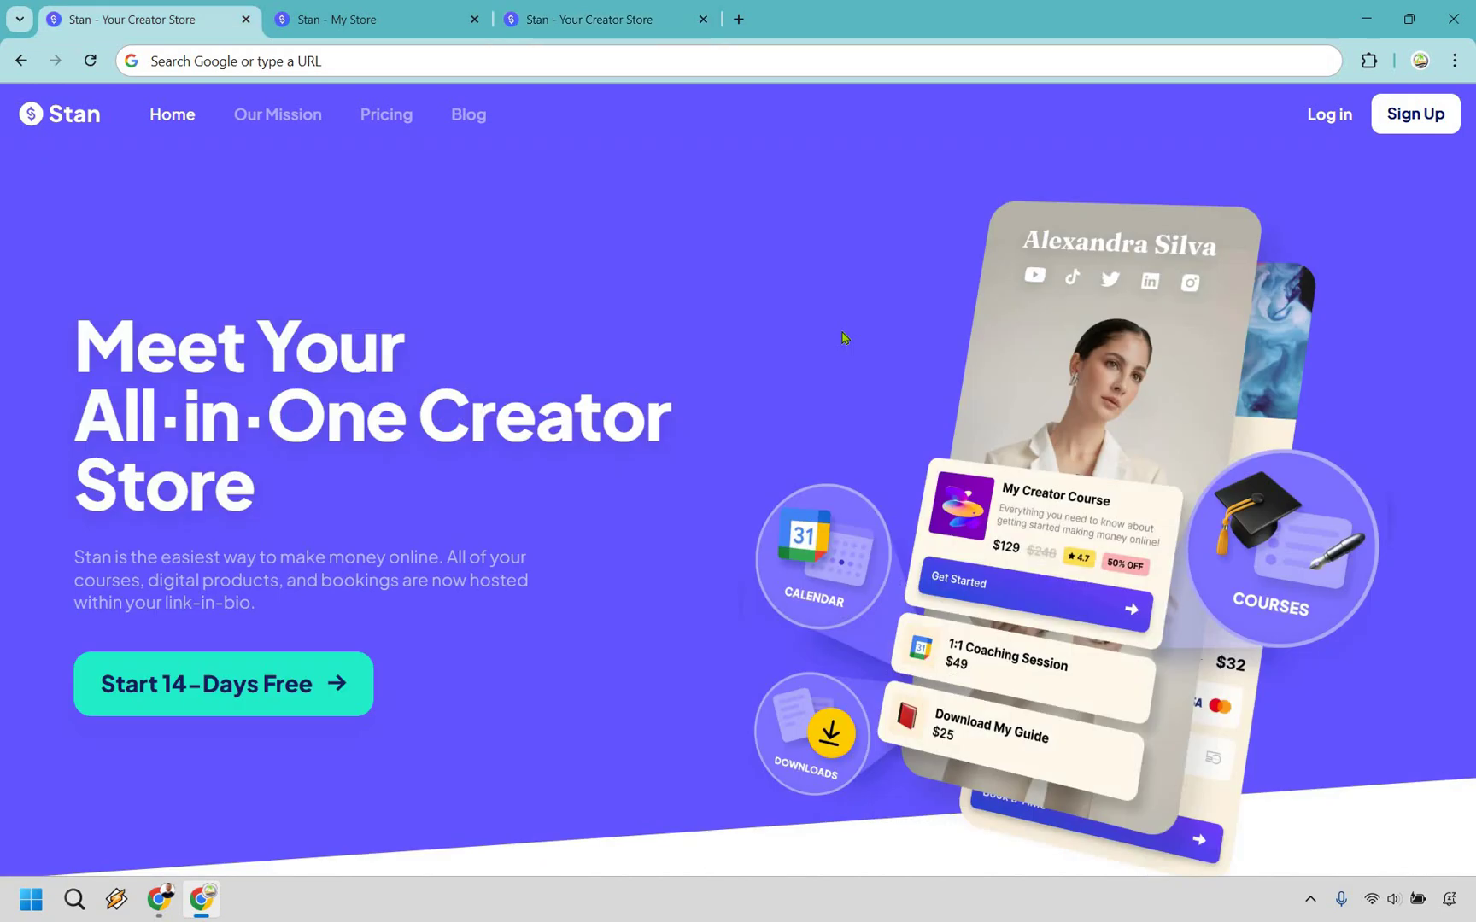